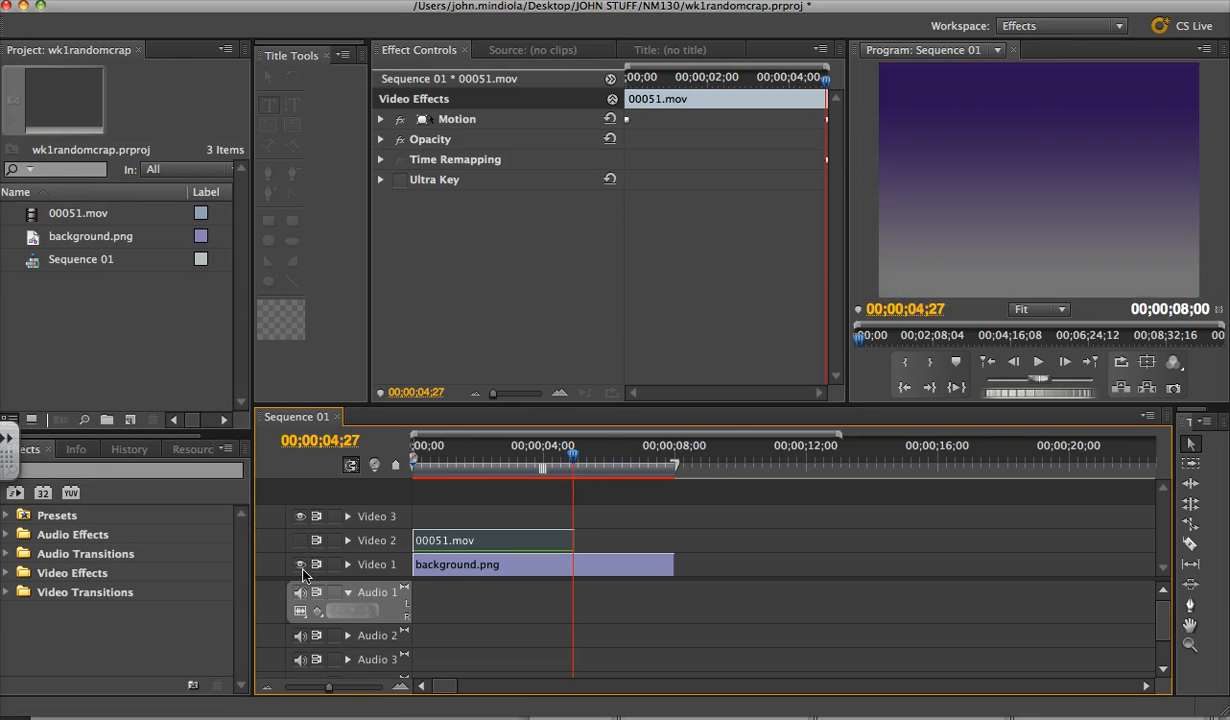
Make the Video 2 track visible and move the playhead to the last frame of 00051.mov, at 00;00;04;28
mouse_move(571, 462)
left_mouse_down()
mouse_move(526, 464)
mouse_move(677, 485)
mouse_move(575, 483)
left_mouse_up()
left_click(300, 541)
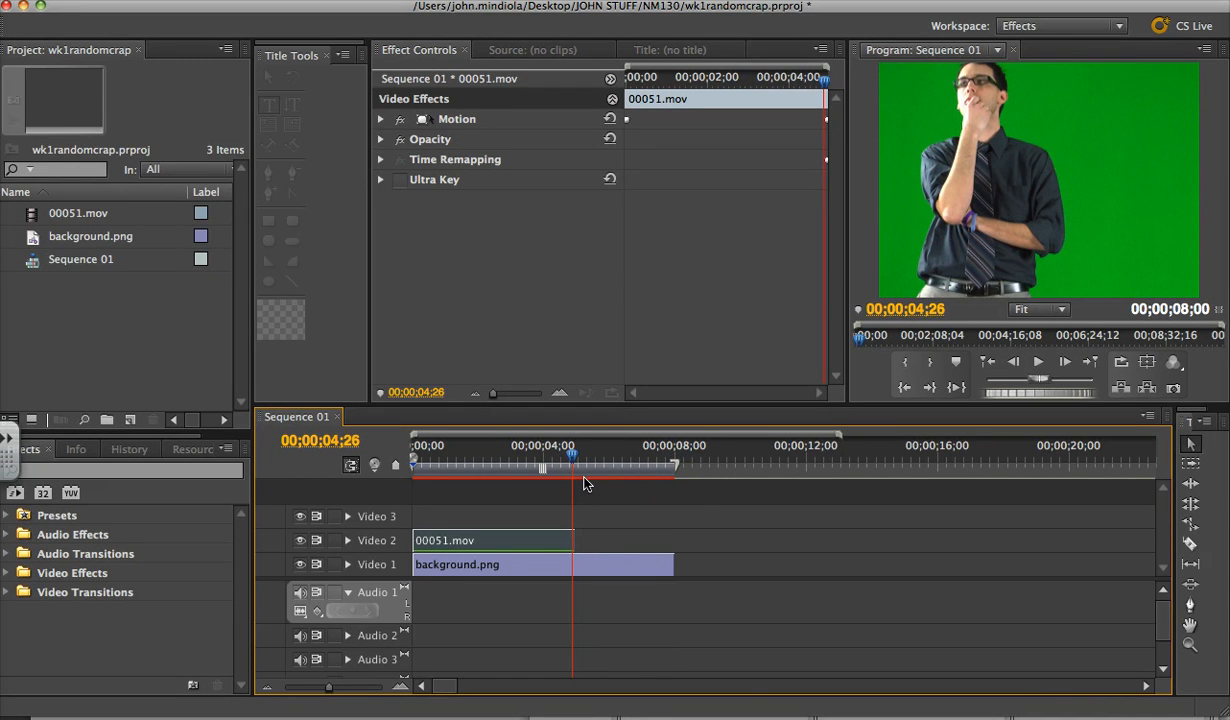
mouse_move(576, 468)
left_mouse_down()
mouse_move(587, 465)
mouse_move(565, 462)
left_mouse_up()
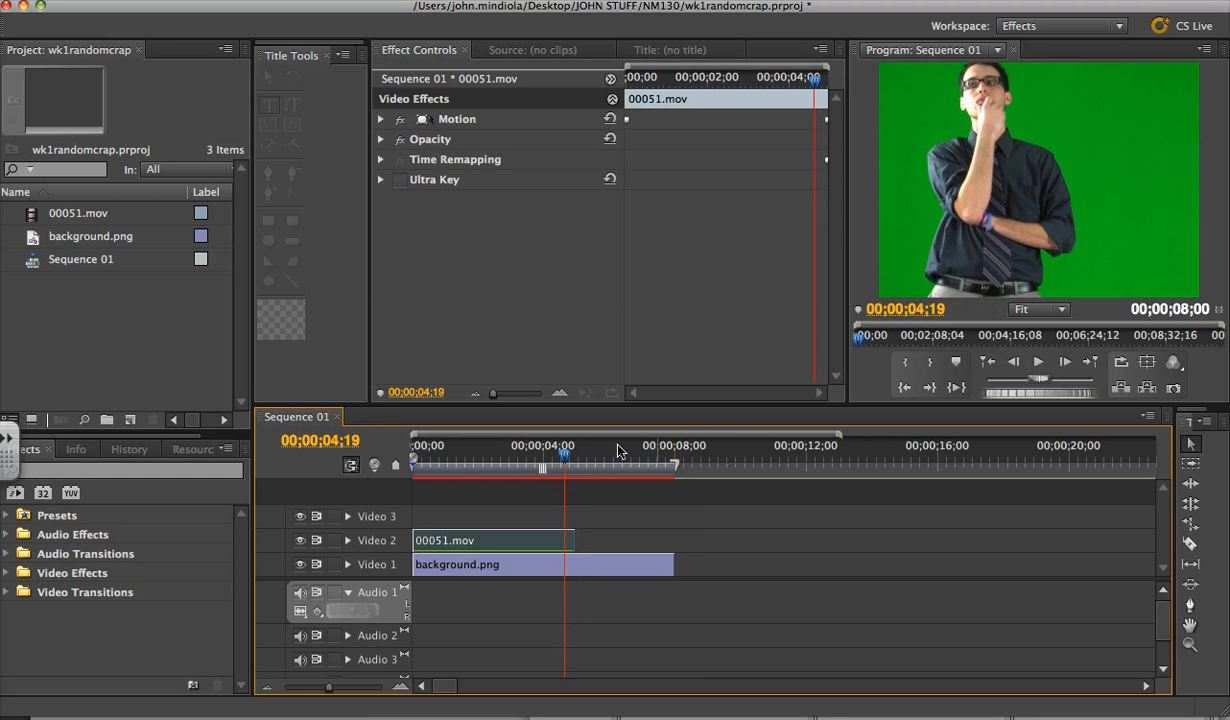
mouse_move(566, 462)
left_mouse_down()
mouse_move(488, 462)
mouse_move(574, 463)
left_mouse_up()
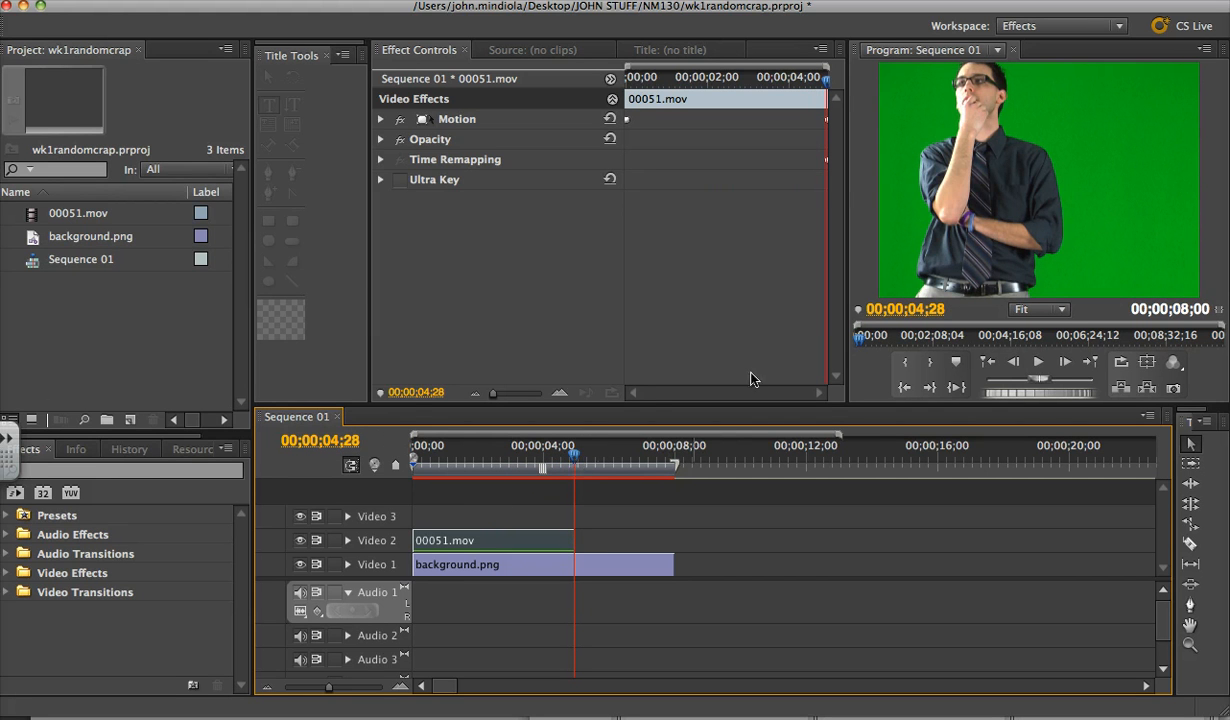
Open the media export settings for the current frame and choose PNG as the format
left_click(165, 2)
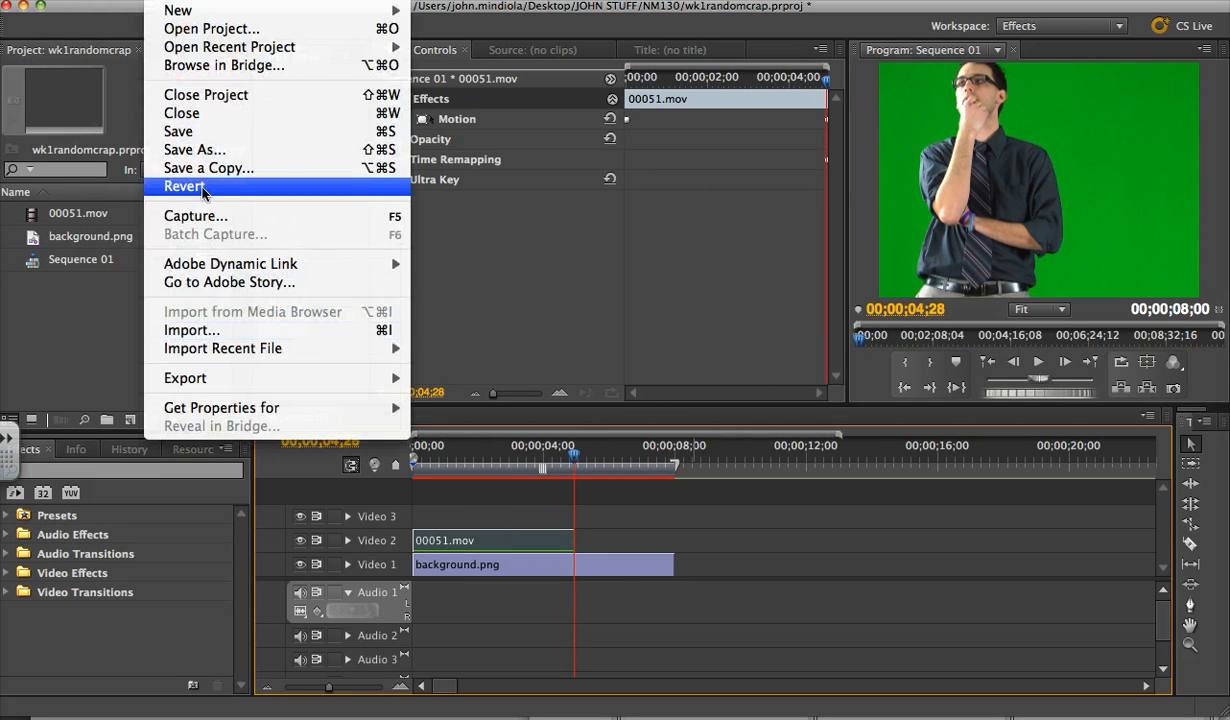
mouse_move(210, 374)
left_click(420, 366)
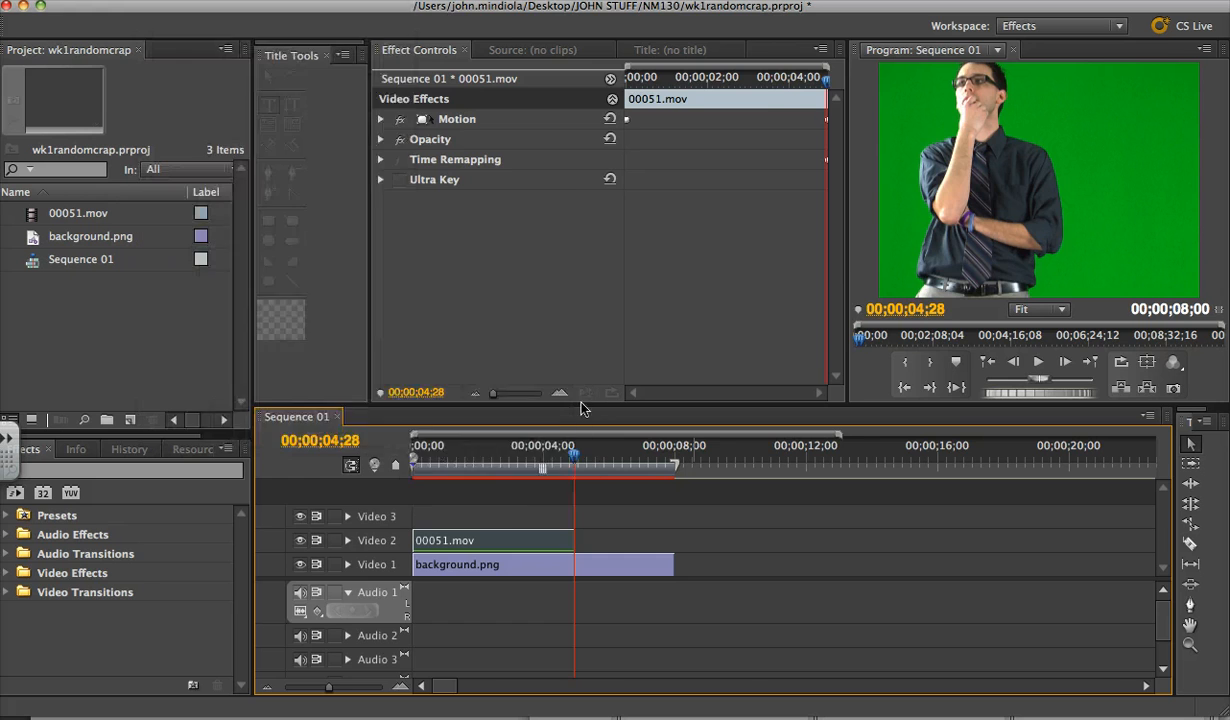
left_click_drag(903, 60, 882, 24)
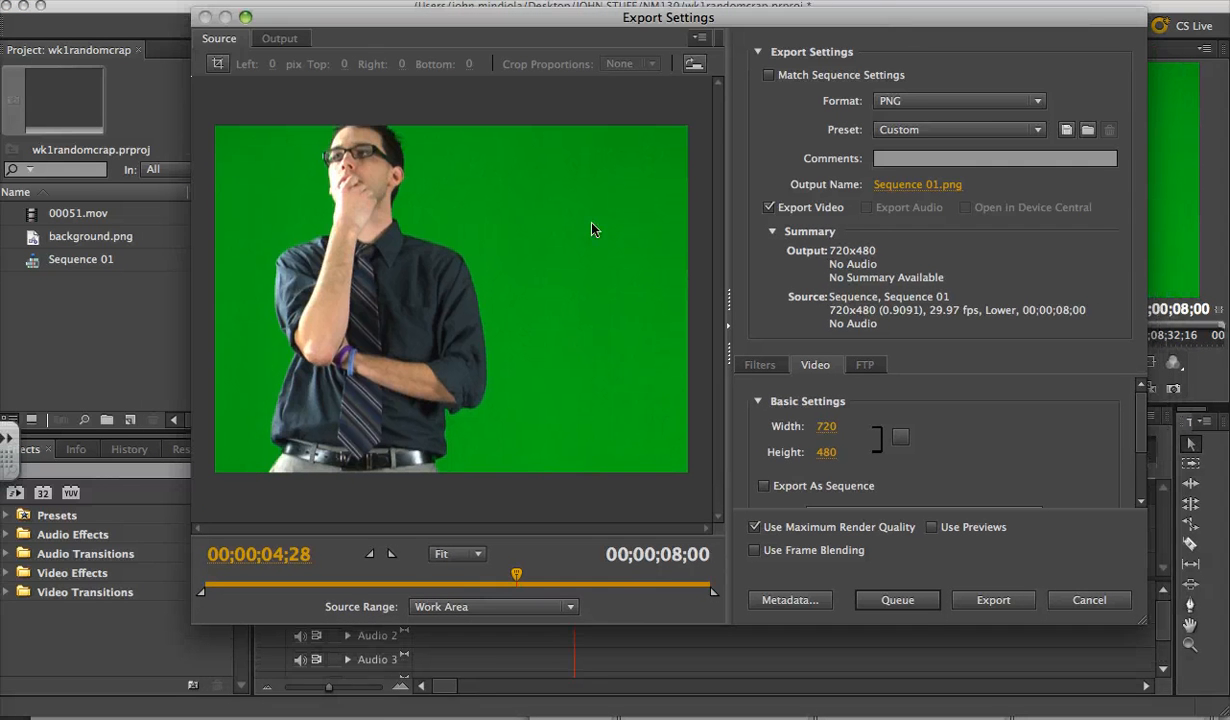
left_click(948, 101)
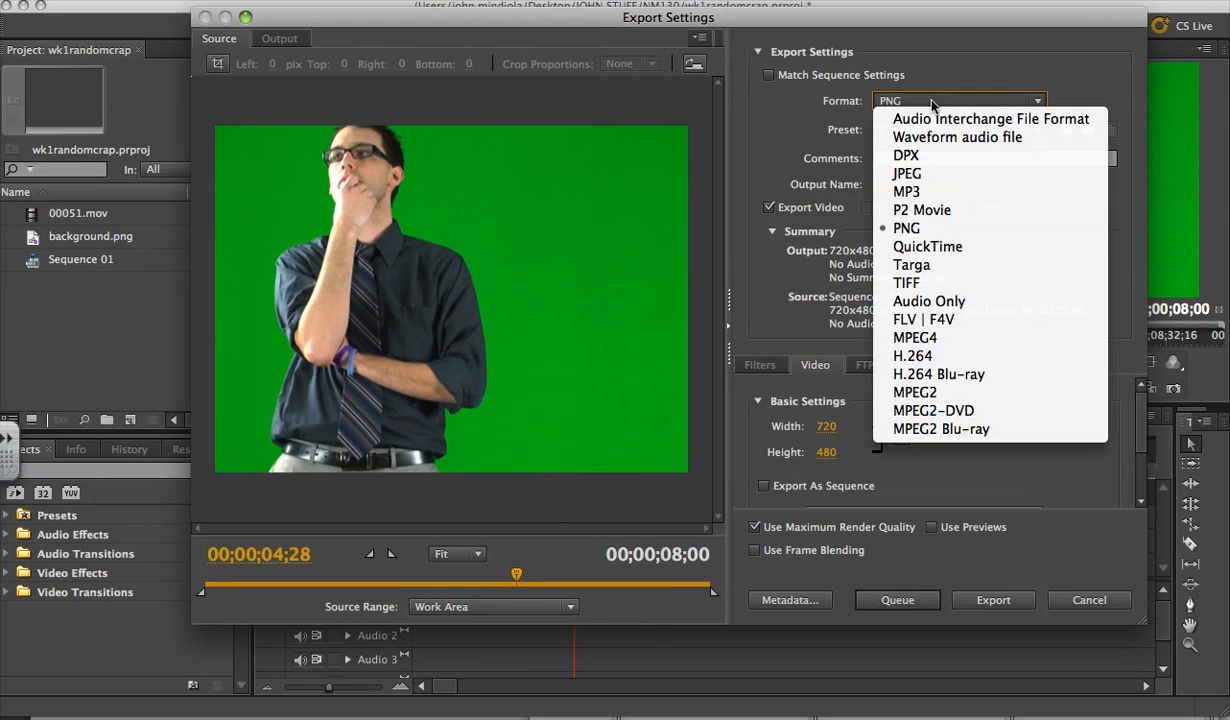
left_click(919, 230)
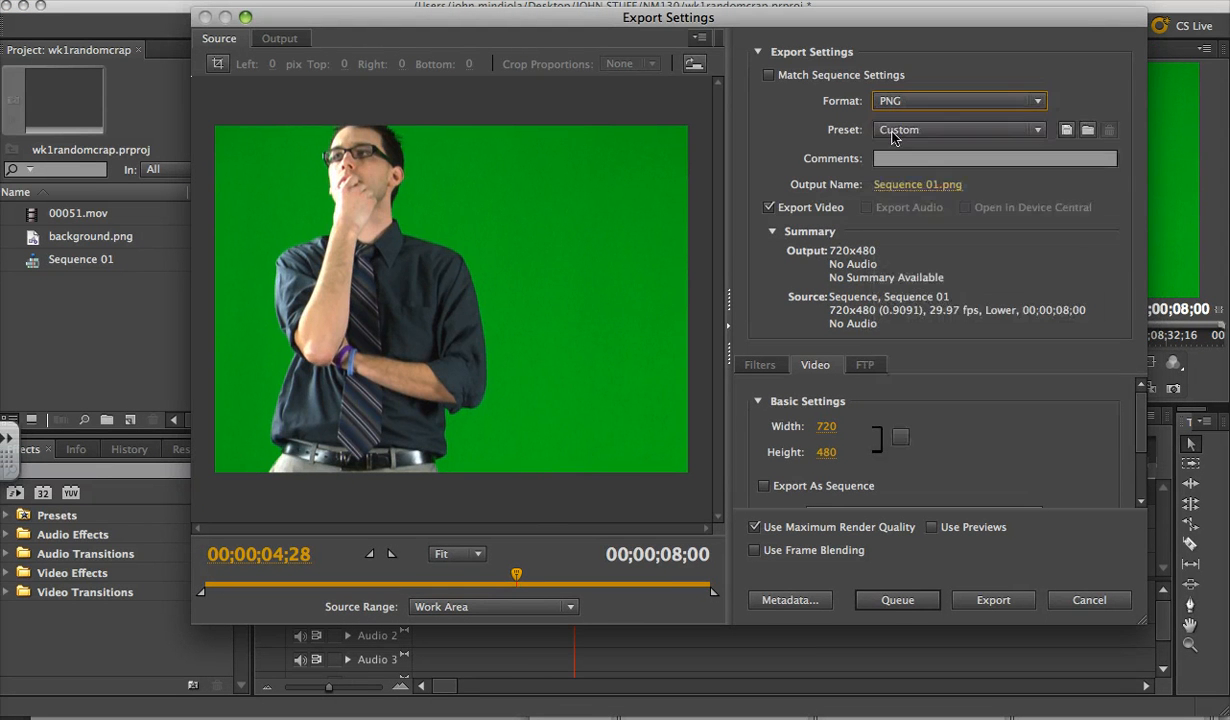
Name the output man.png in the NM130 folder and export the frame, replacing the existing file
left_click(918, 185)
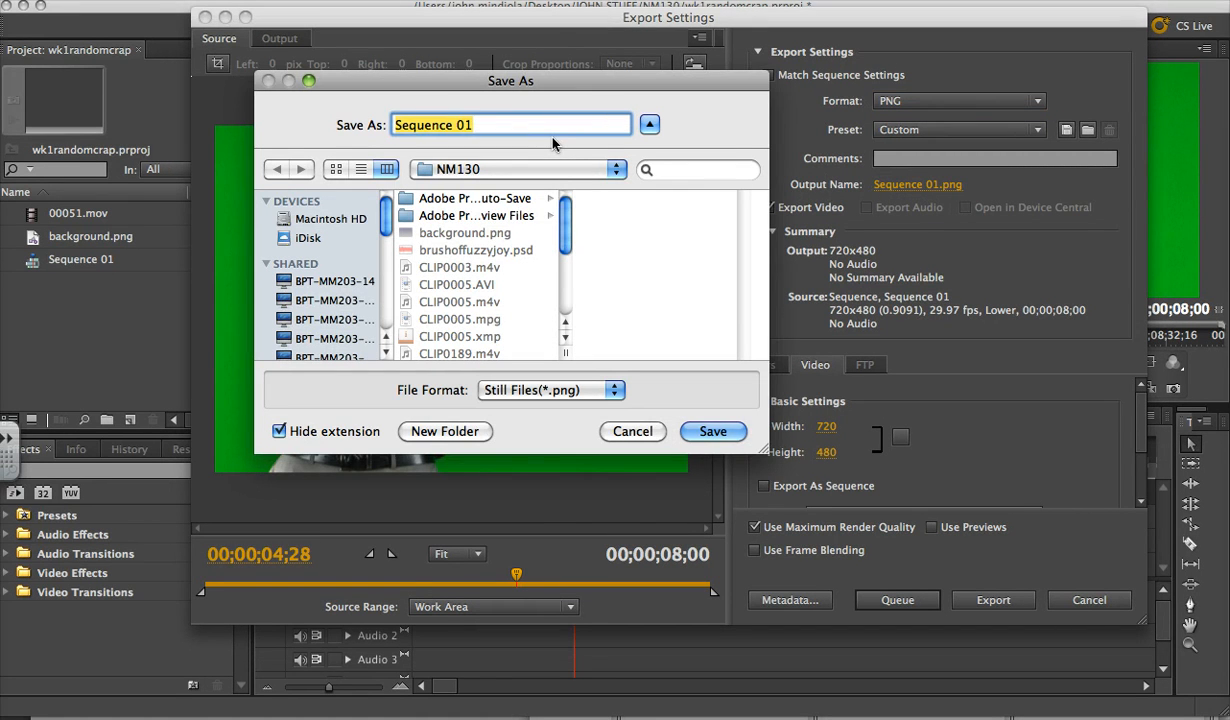
type("man")
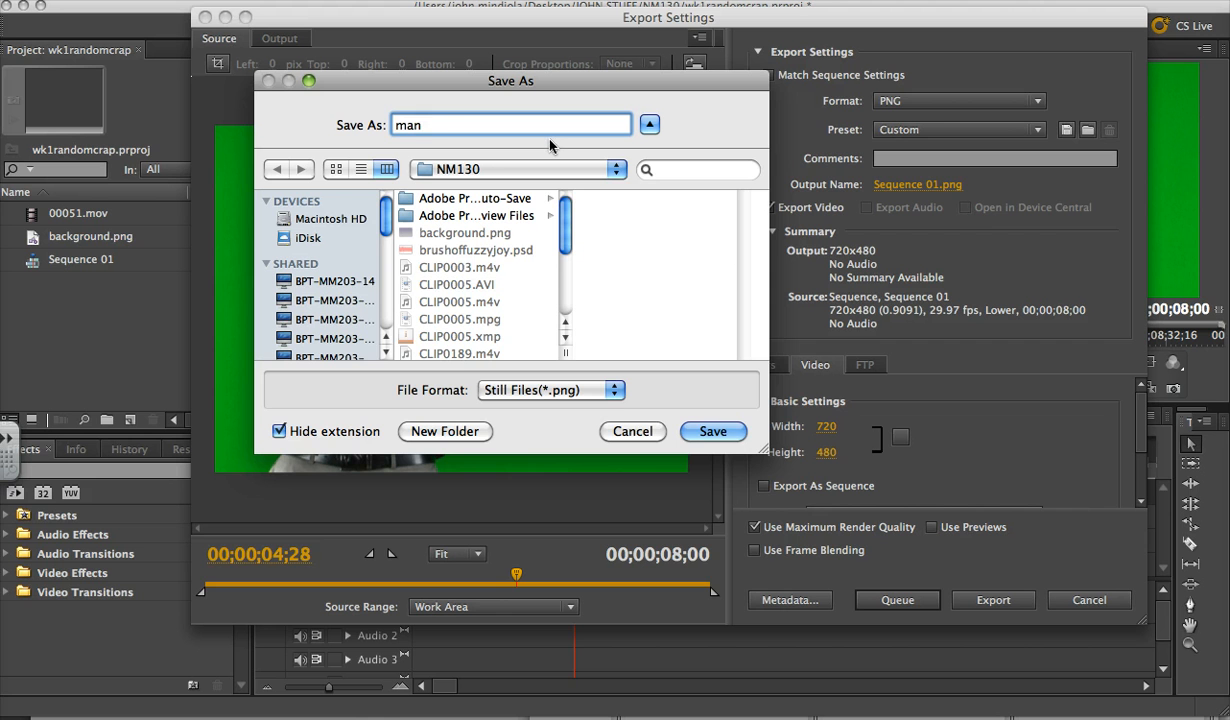
type(".png")
key("Return")
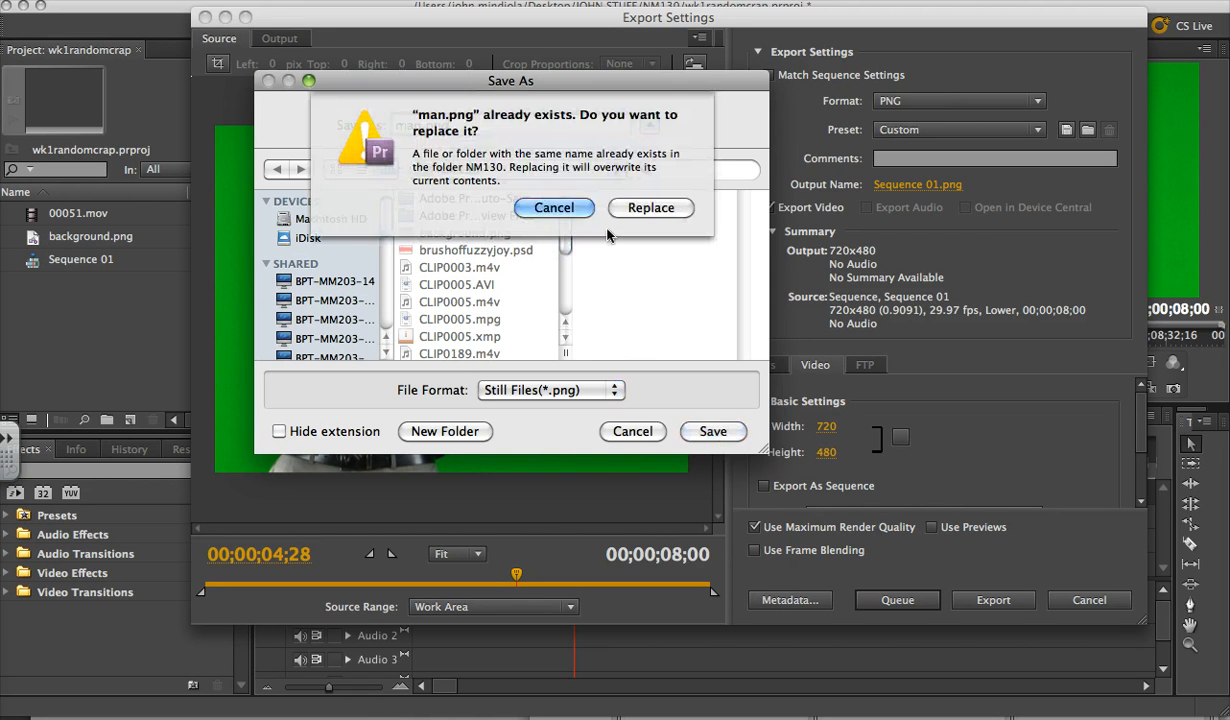
left_click(651, 207)
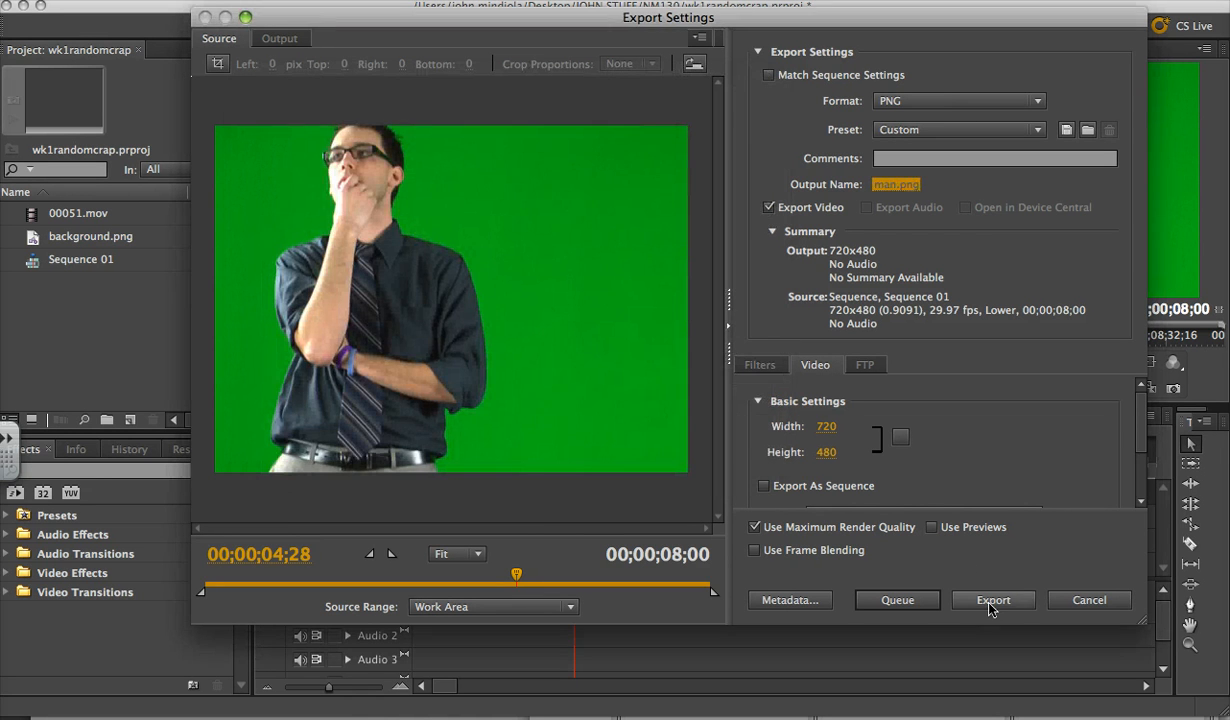
left_click(990, 598)
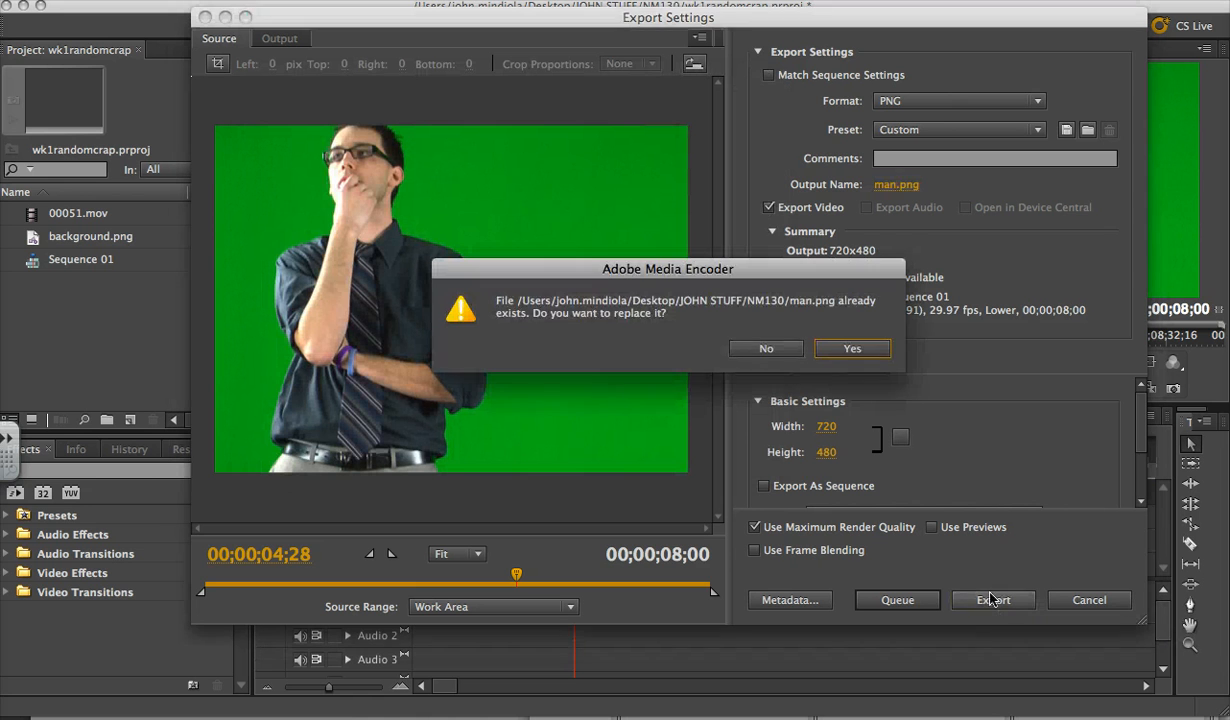
left_click(853, 349)
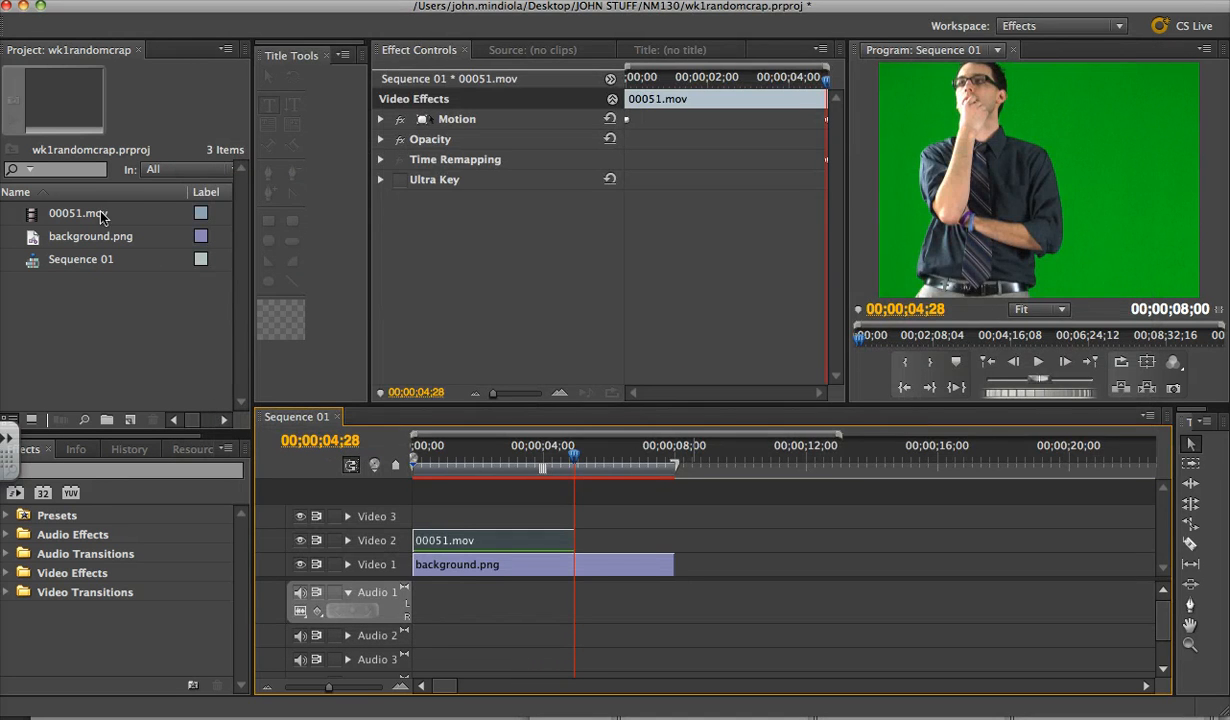
Import man.png from the NM130 folder into the project
left_click(192, 5)
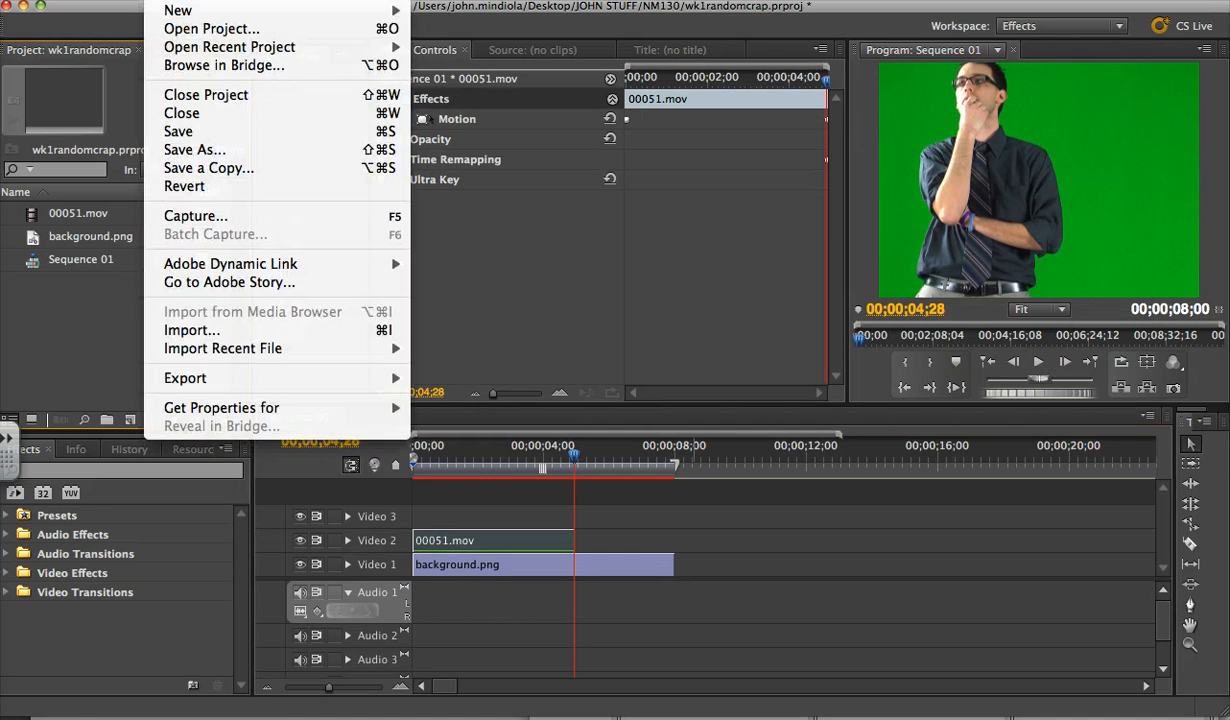
left_click(192, 330)
left_click(610, 412)
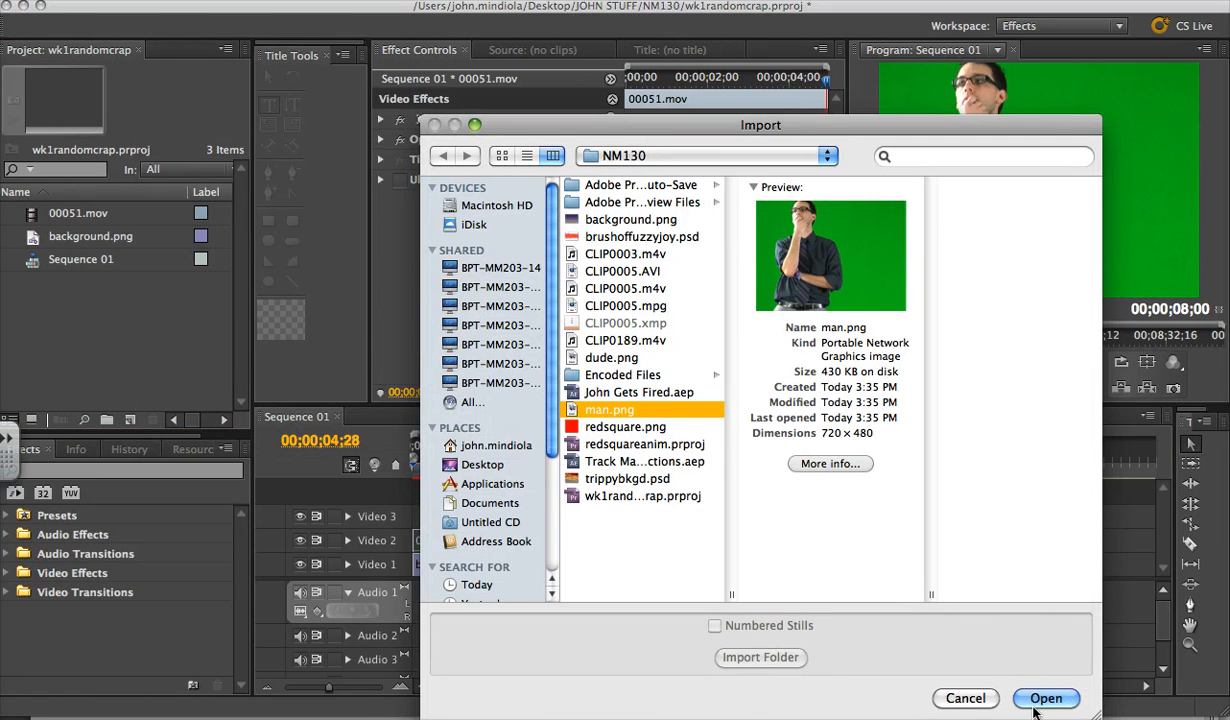
left_click_drag(878, 126, 748, 76)
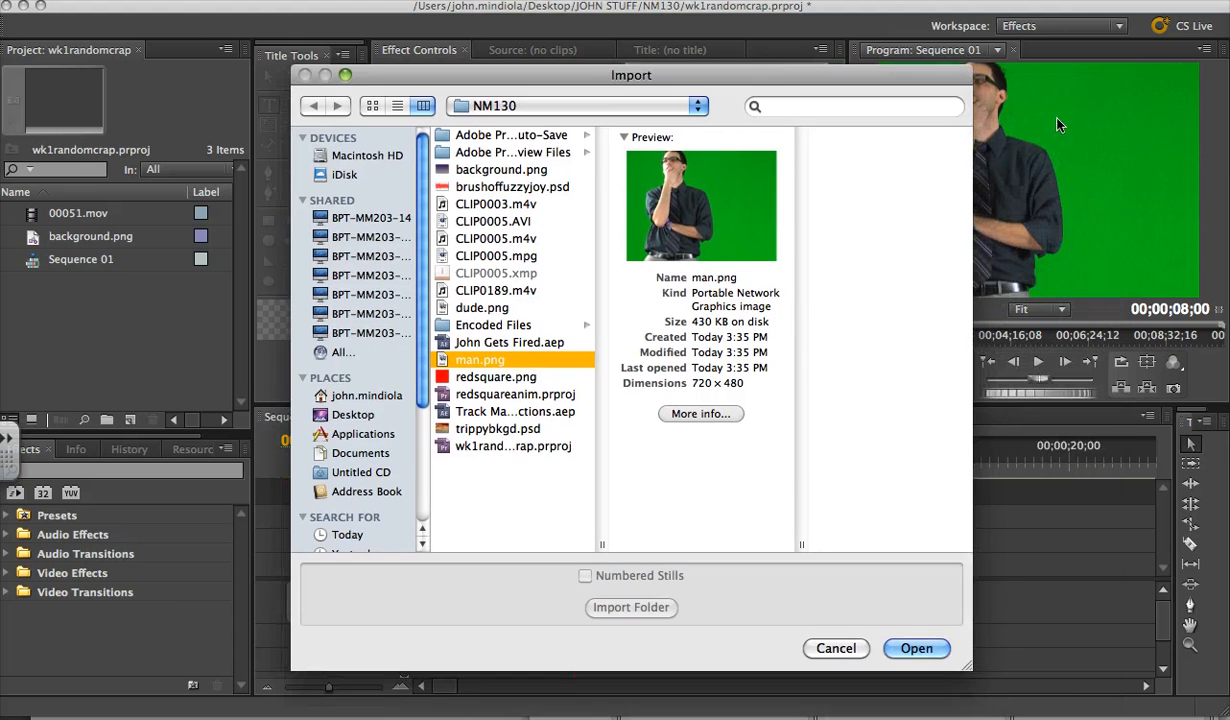
left_click(916, 648)
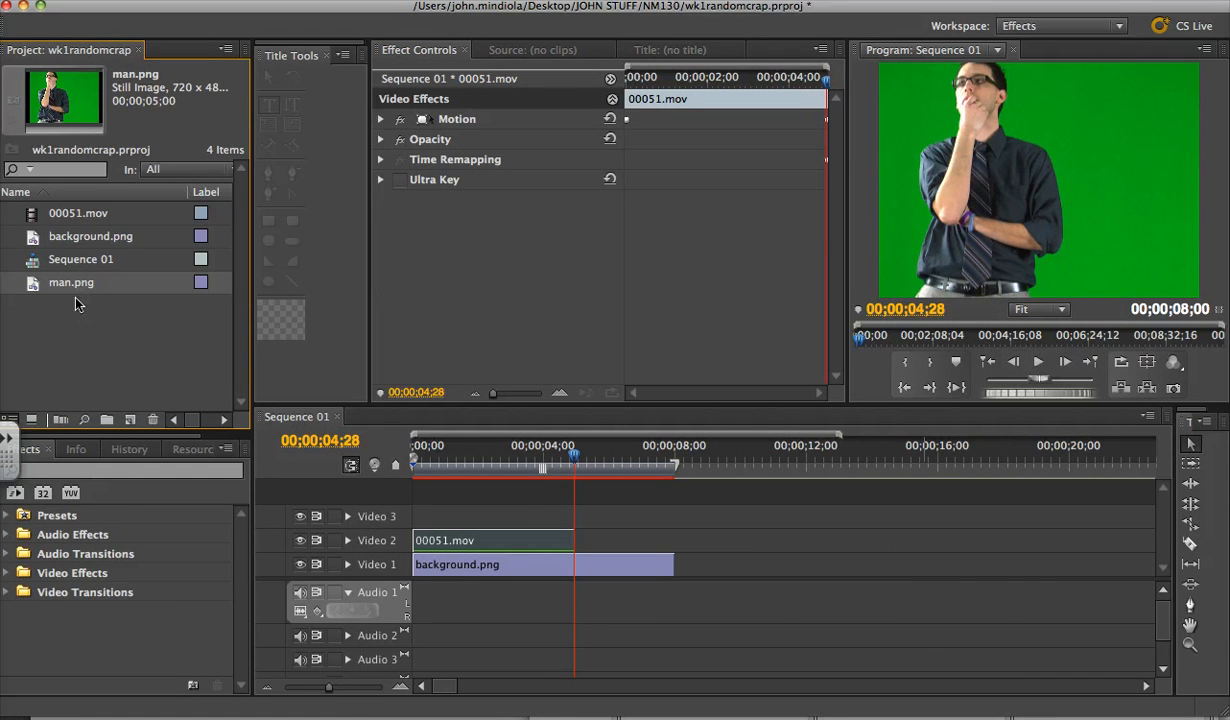
Place man.png on Video 2 directly after 00051.mov and trim its end to match the end of background.png
left_click_drag(28, 287, 578, 544)
left_click_drag(738, 541, 674, 541)
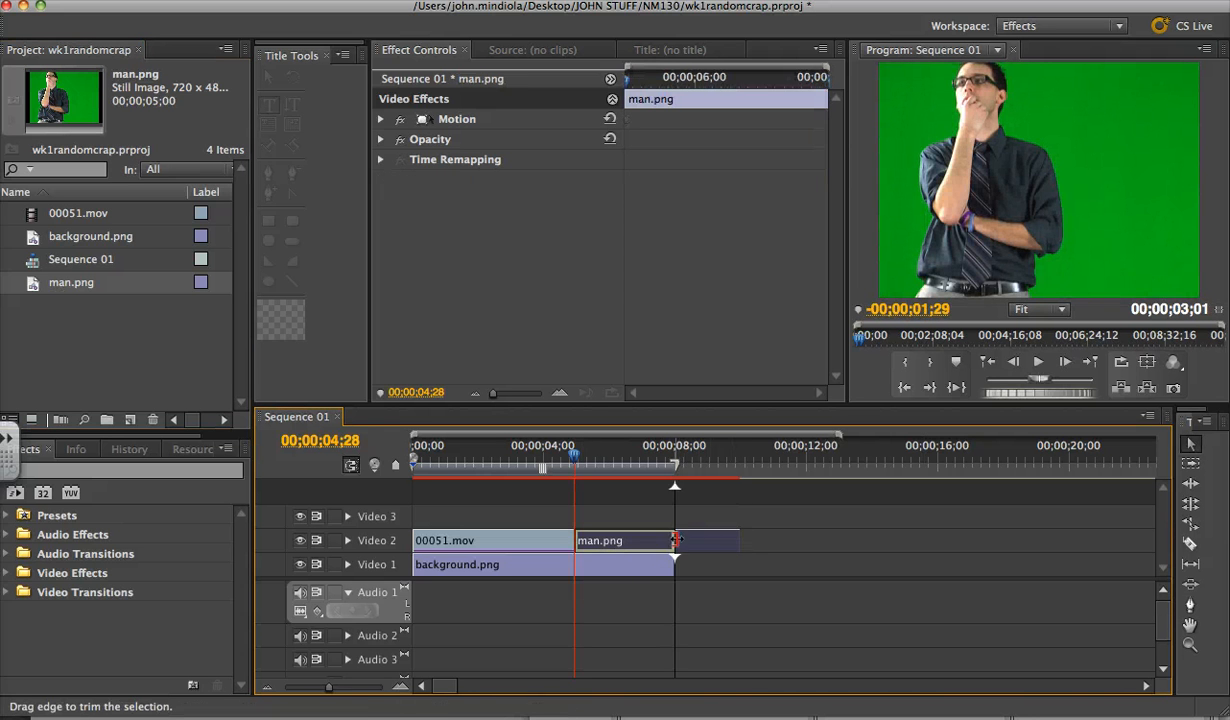
mouse_move(560, 463)
left_mouse_down()
mouse_move(418, 463)
mouse_move(677, 492)
mouse_move(620, 495)
mouse_move(555, 475)
mouse_move(572, 485)
left_mouse_up()
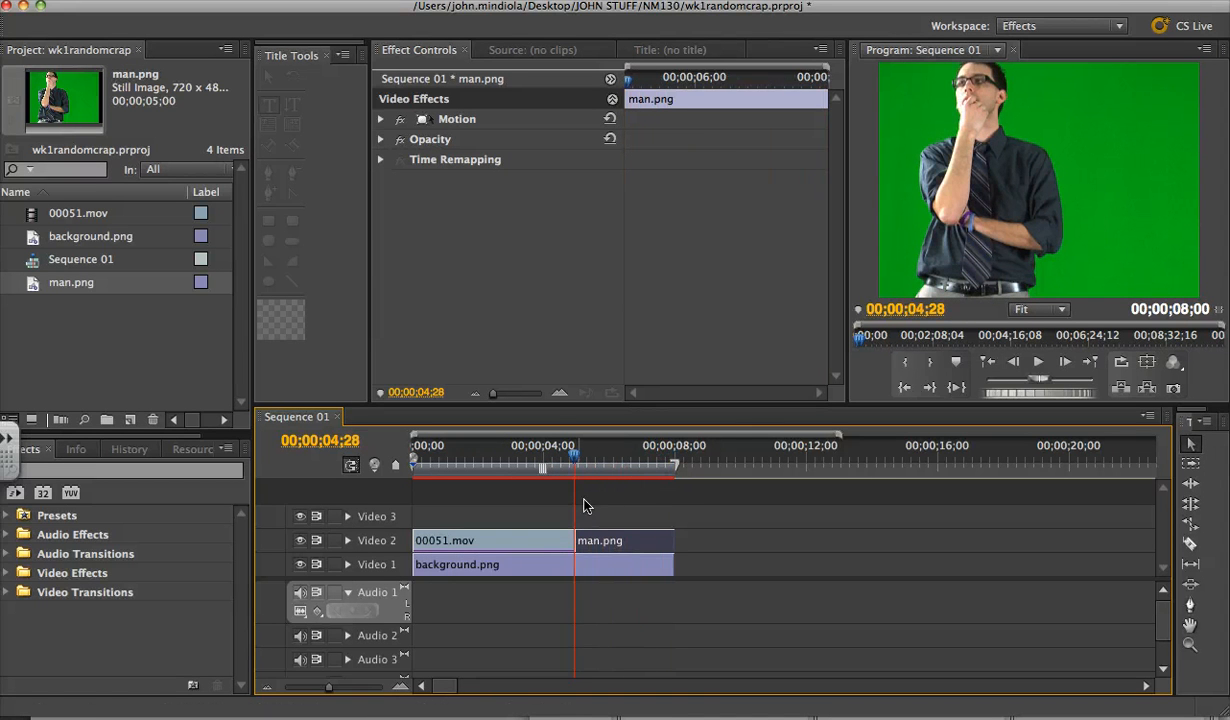
Turn on the Ultra Key effect of 00051.mov and apply Ultra Key to the man.png clip
left_click(532, 548)
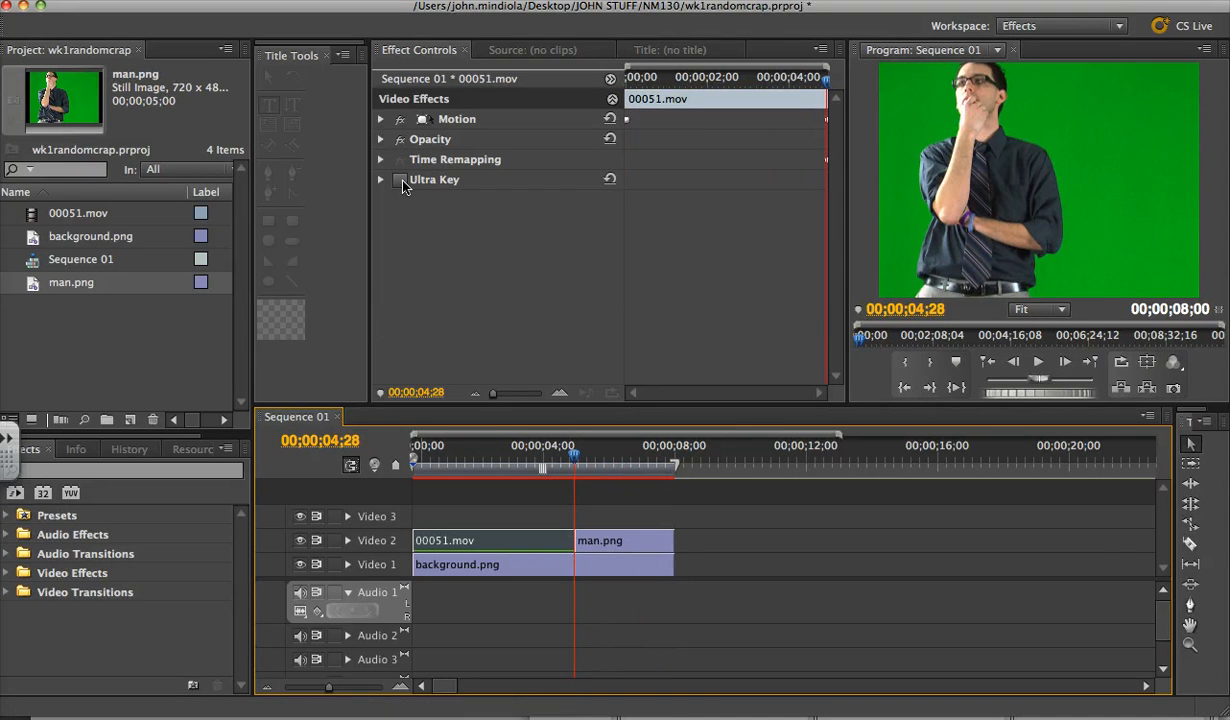
left_click(400, 180)
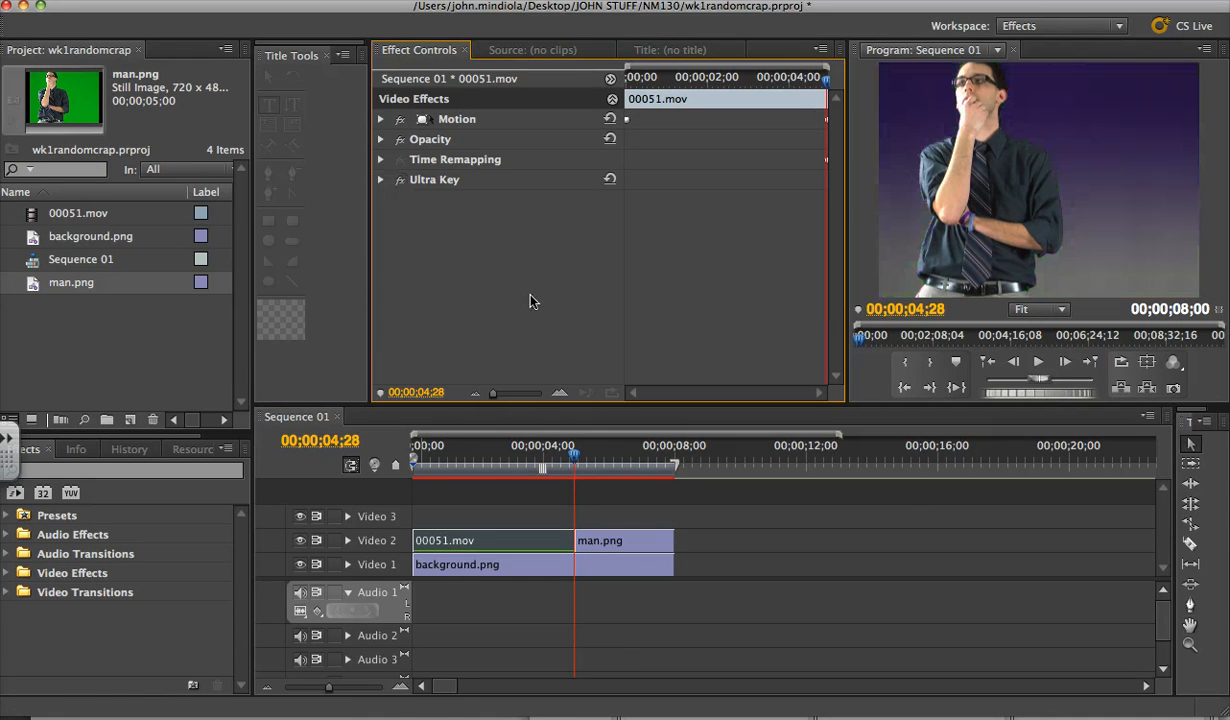
left_click(634, 546)
left_click(76, 470)
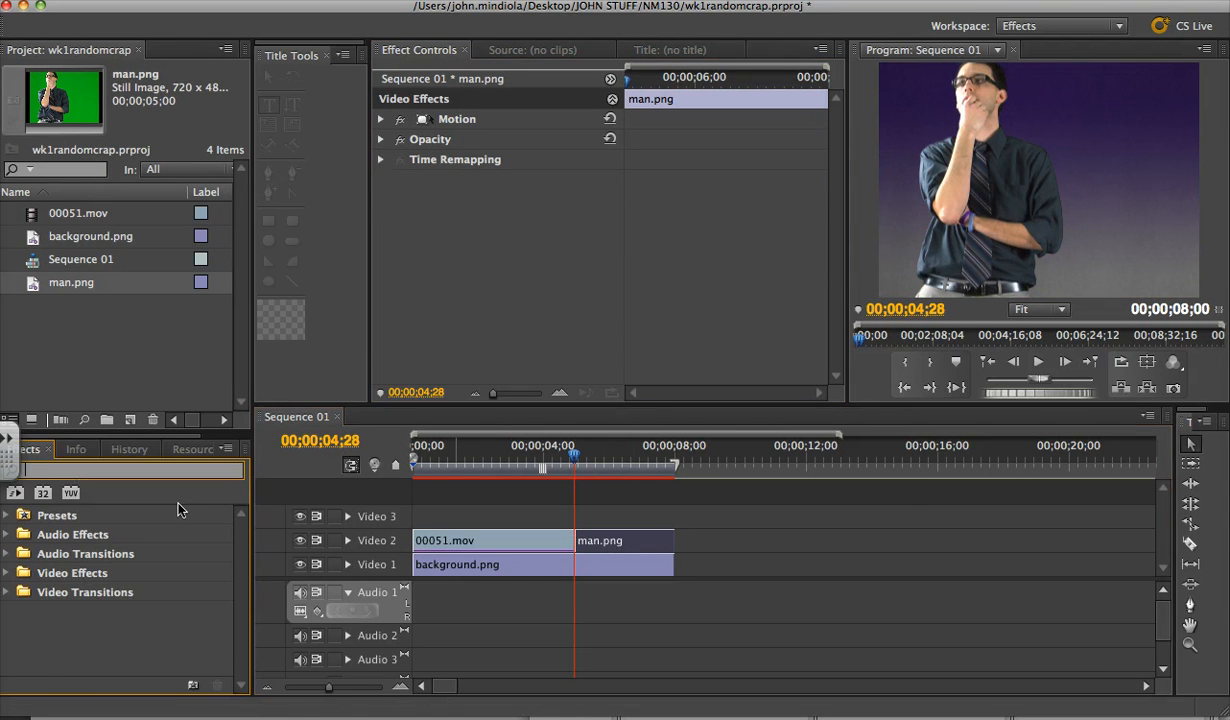
type("ultra")
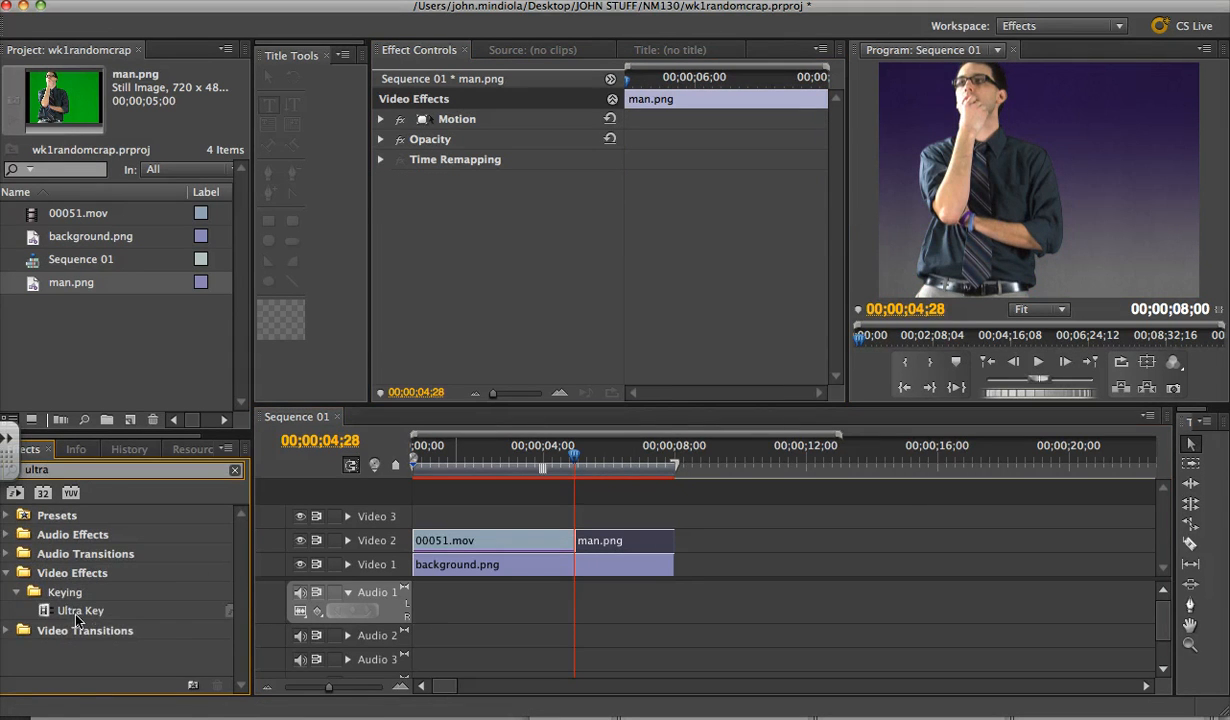
left_click_drag(80, 610, 642, 540)
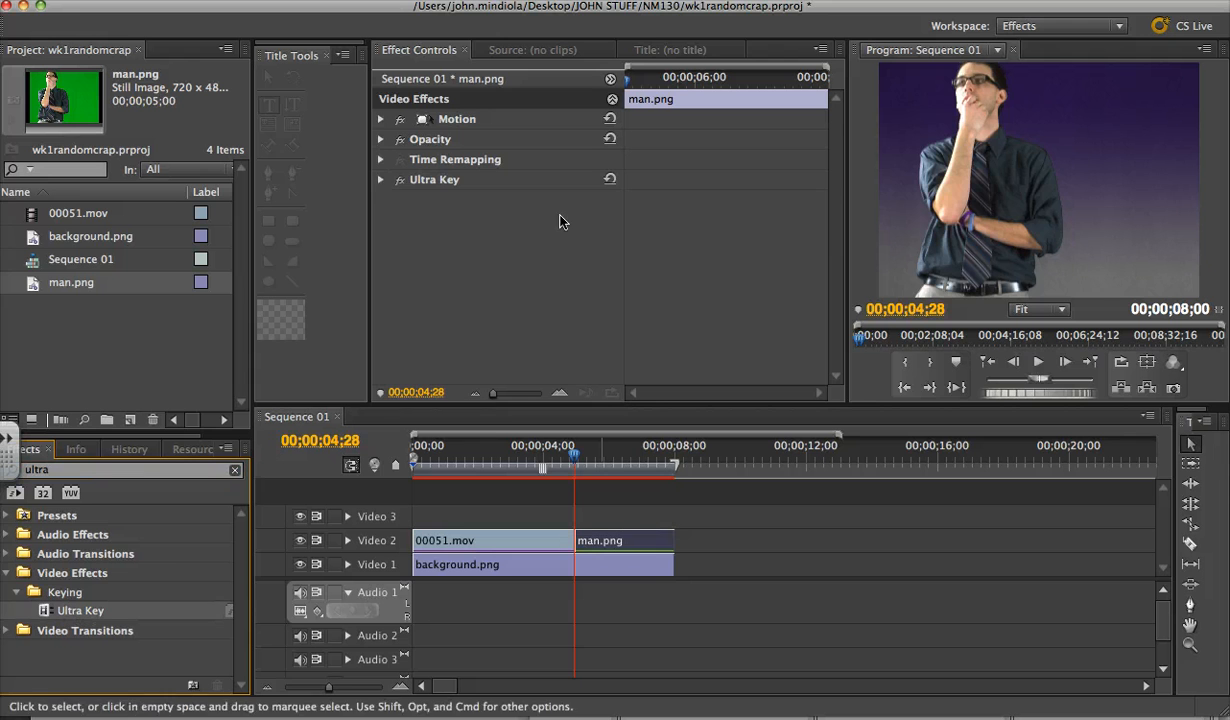
With the playhead over man.png, sample the green backdrop as its Ultra Key key color
left_click(380, 179)
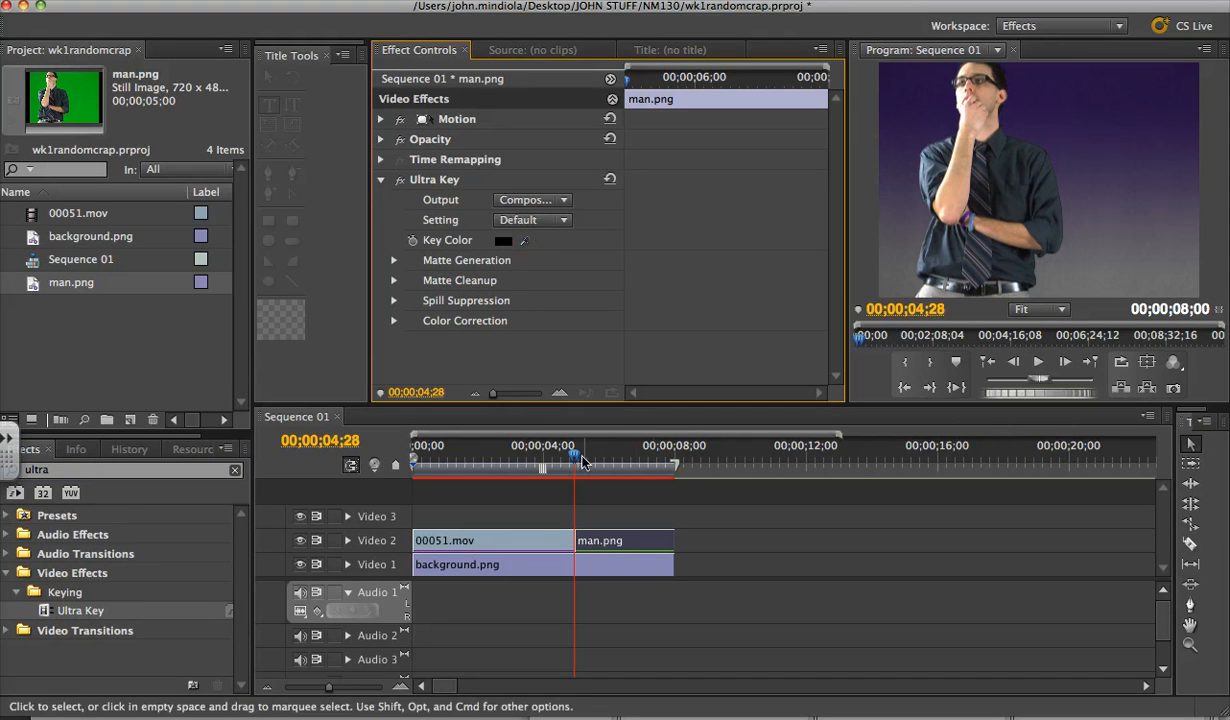
left_click_drag(575, 462, 607, 462)
left_click_drag(527, 241, 1041, 153)
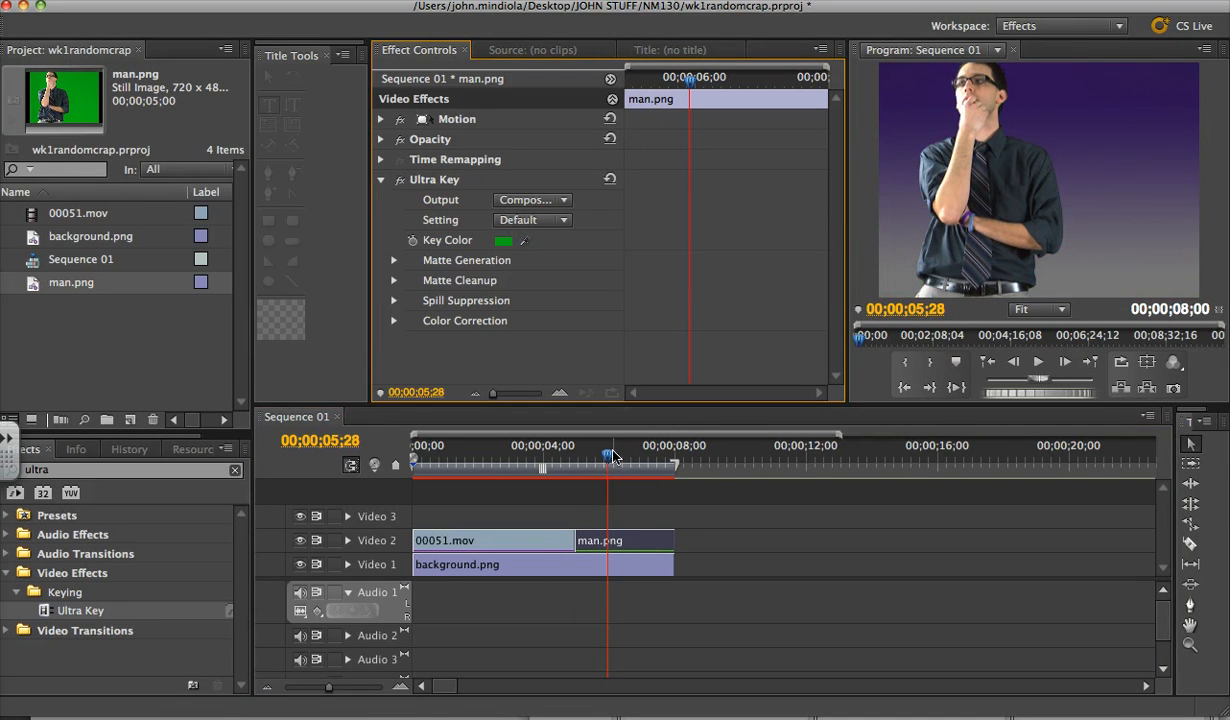
left_click_drag(607, 458, 606, 495)
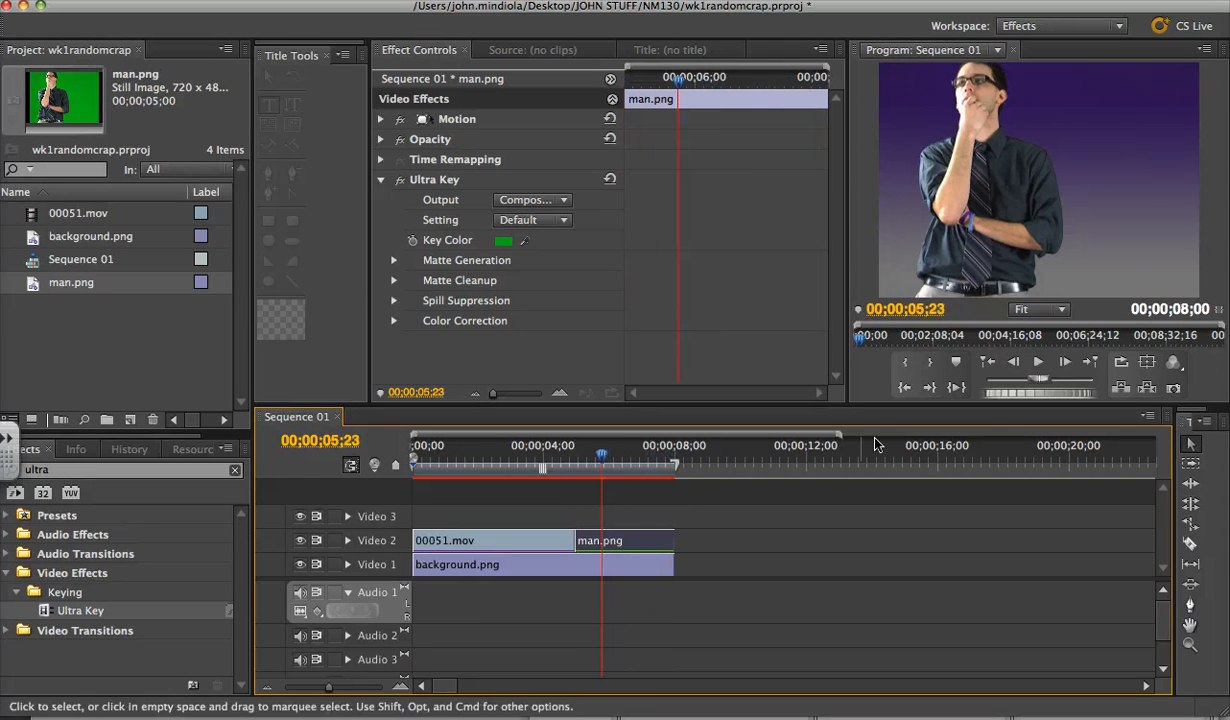
Go to the first frame of man.png at 00;00;04;29 and turn on Scale animation with a keyframe at 100
left_click(991, 363)
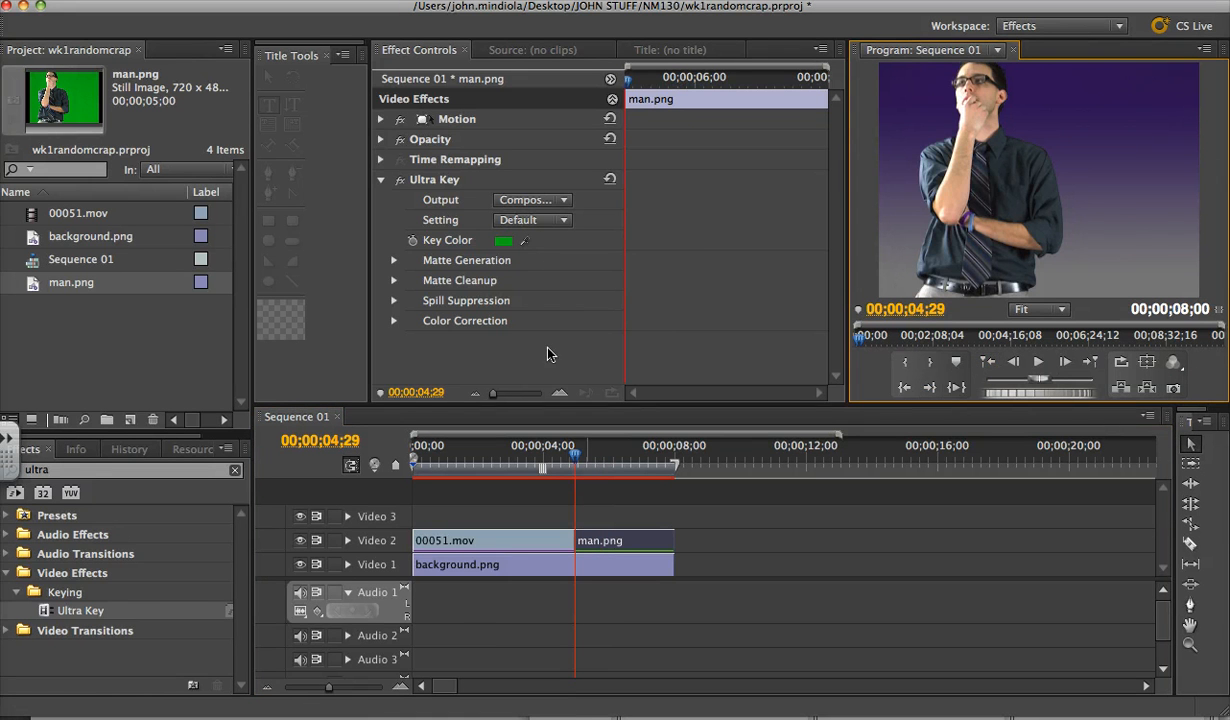
left_click(381, 180)
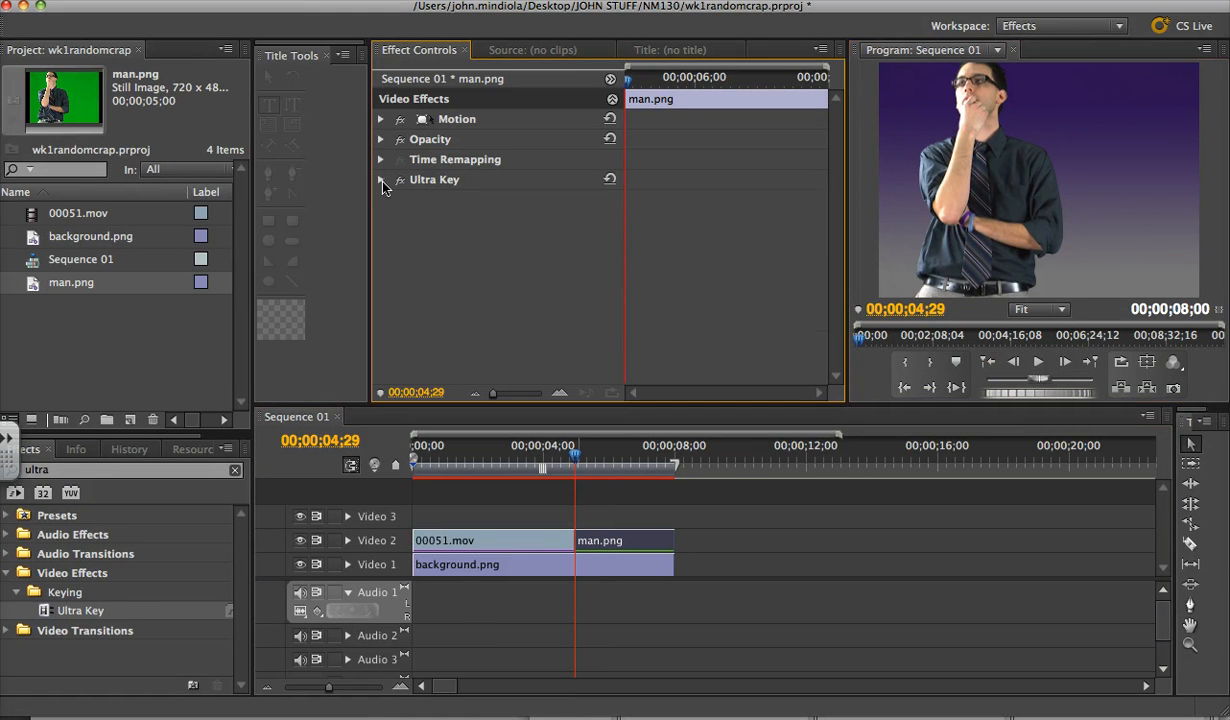
left_click(381, 119)
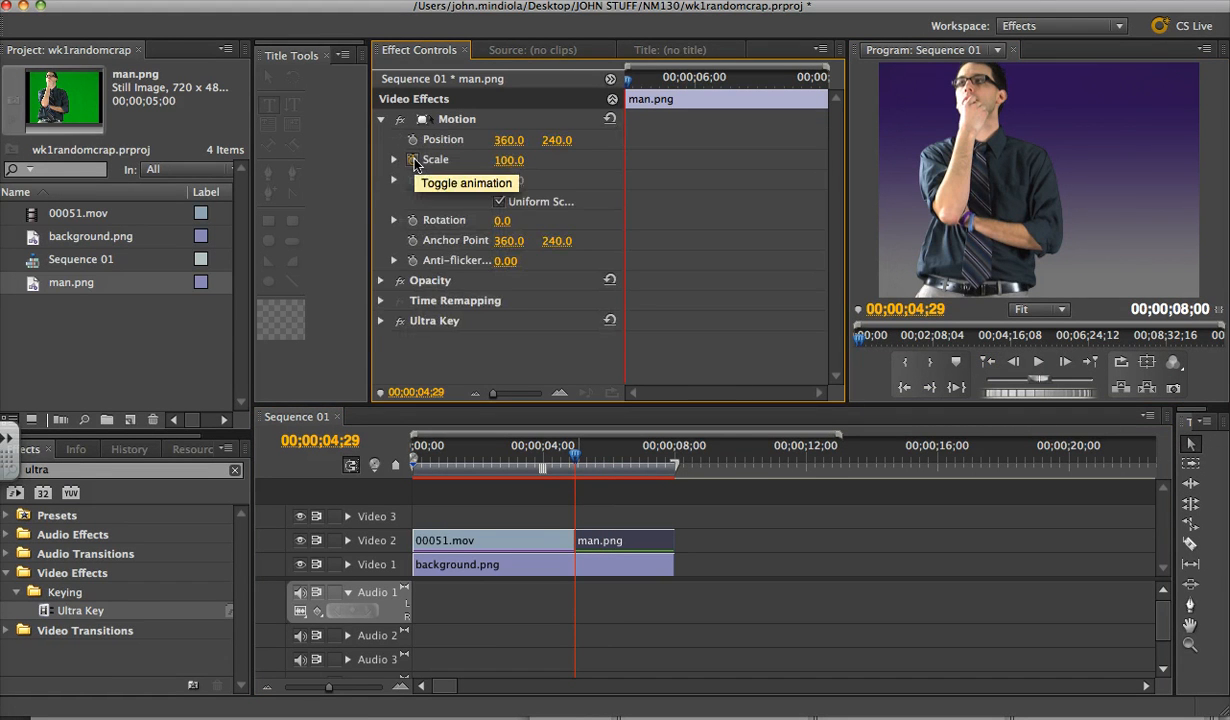
left_click(414, 161)
Move the playhead to the last frame of man.png at 00;00;07;29 and set its Scale to 118
left_click_drag(627, 85, 817, 80)
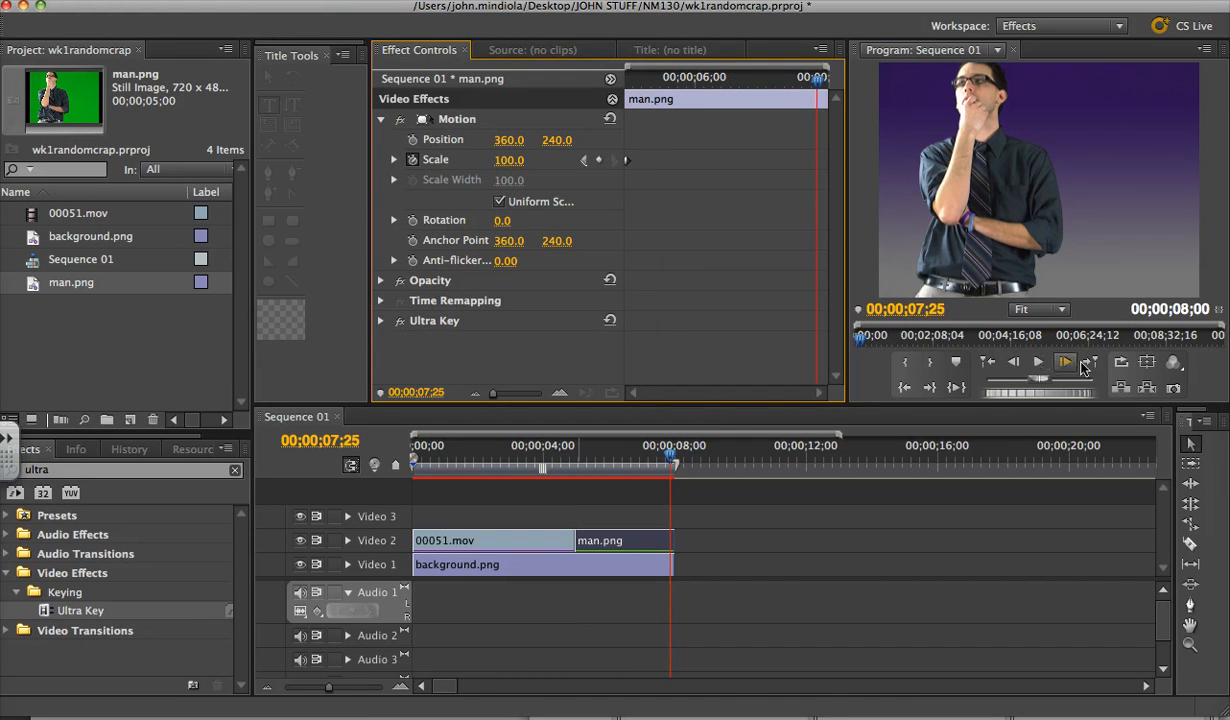
left_click(1038, 361)
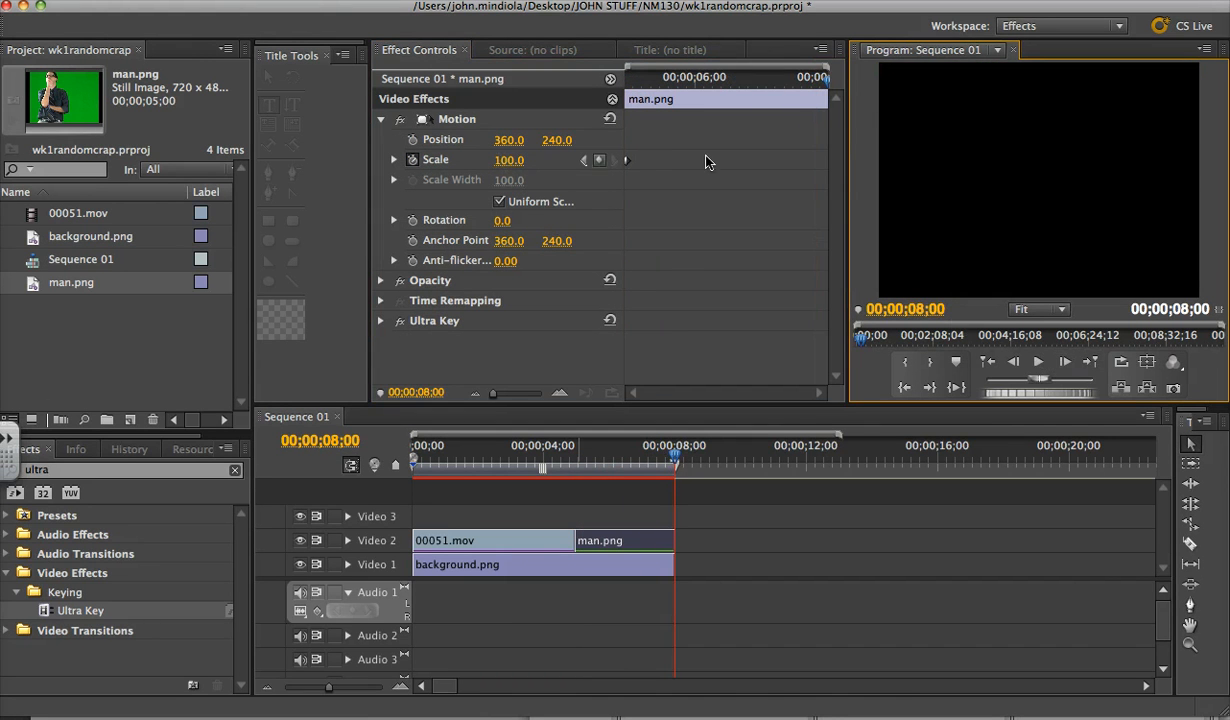
left_click_drag(797, 82, 826, 87)
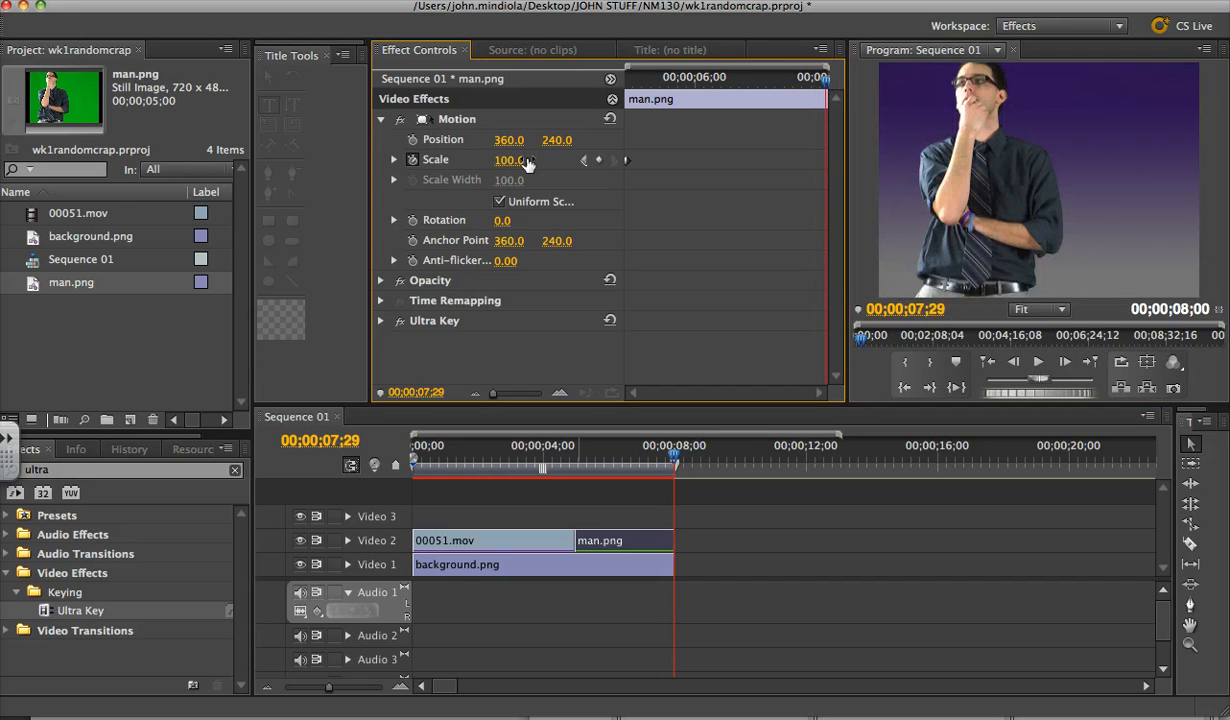
left_click_drag(508, 167, 509, 167)
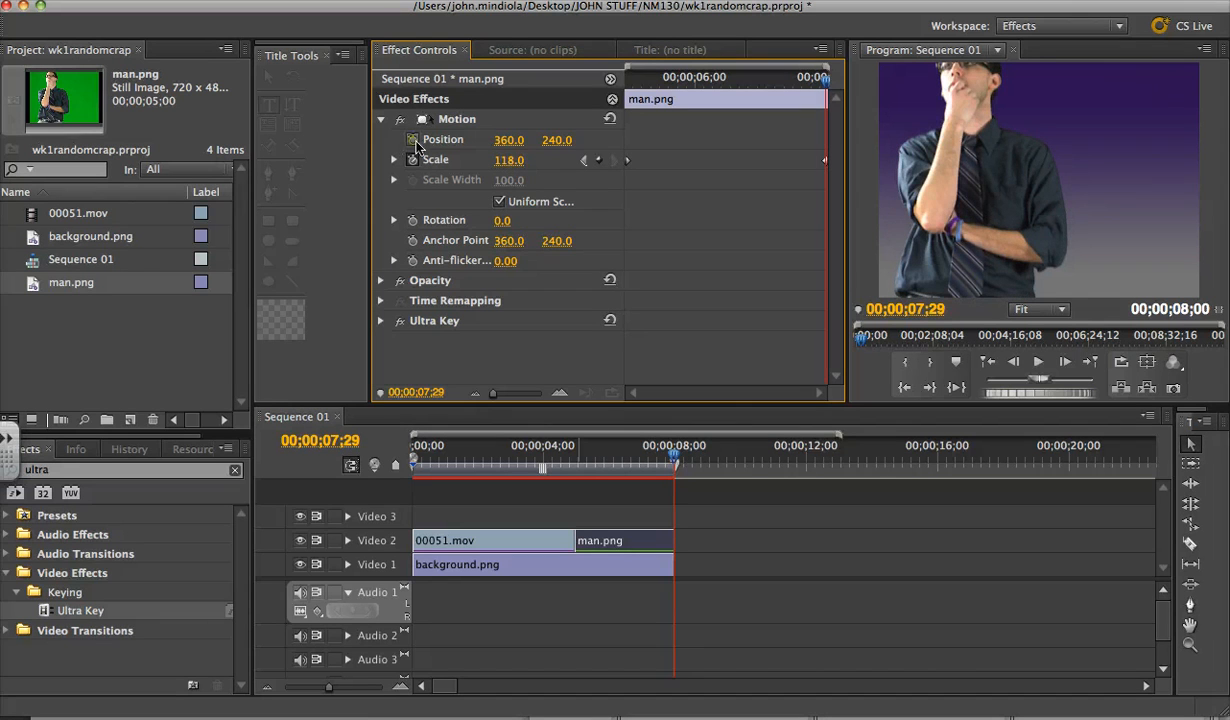
Animate the Position of man.png with keyframes at 360, 285 on its last frame and 360, 240 on its first frame
left_click(414, 142)
left_click_drag(556, 141, 553, 146)
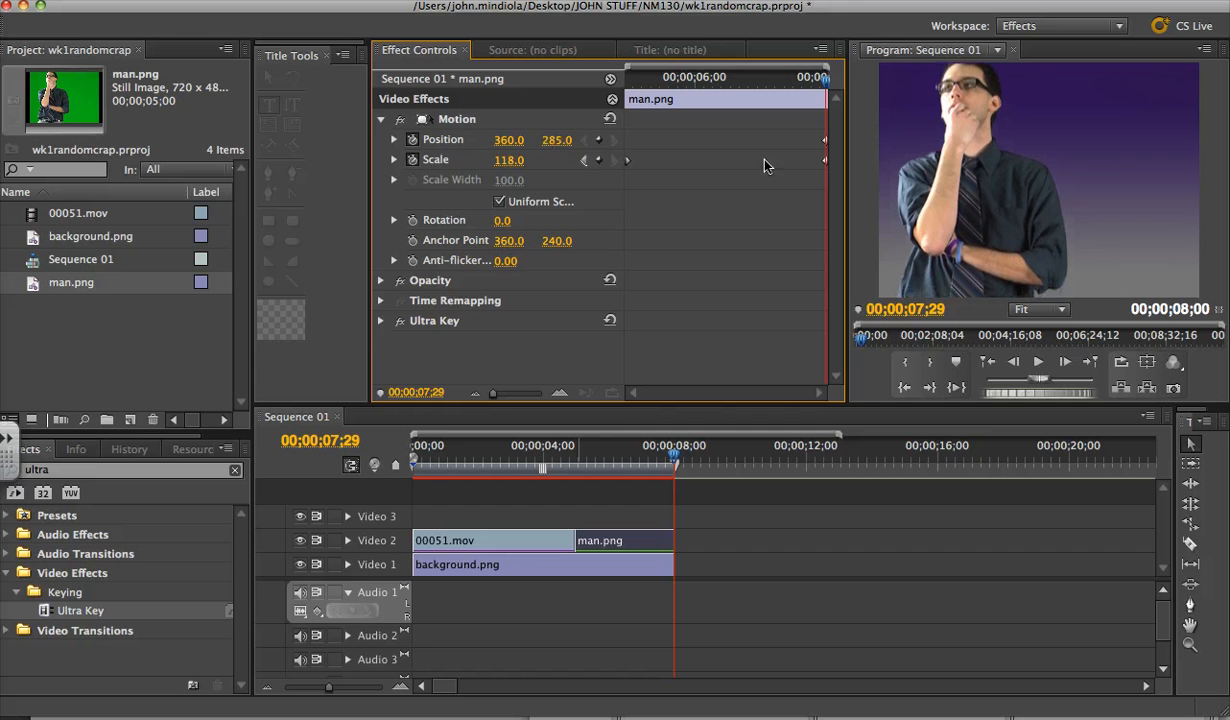
left_click_drag(825, 84, 615, 82)
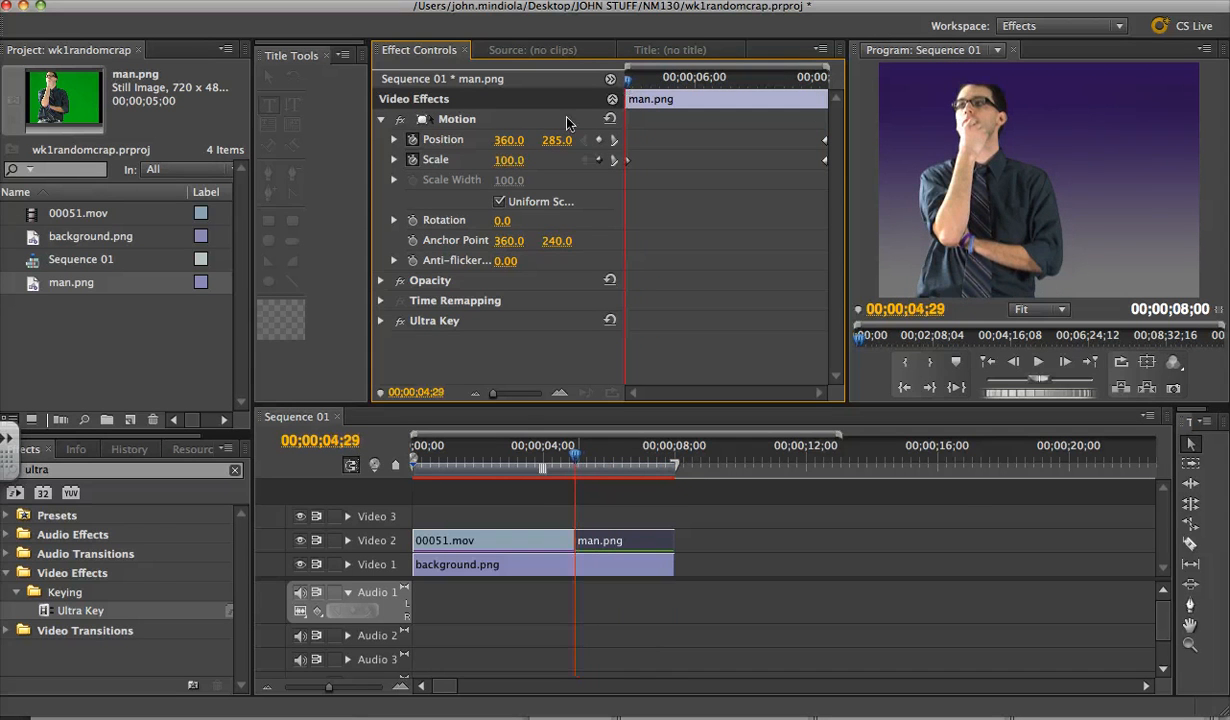
left_click_drag(553, 146, 553, 145)
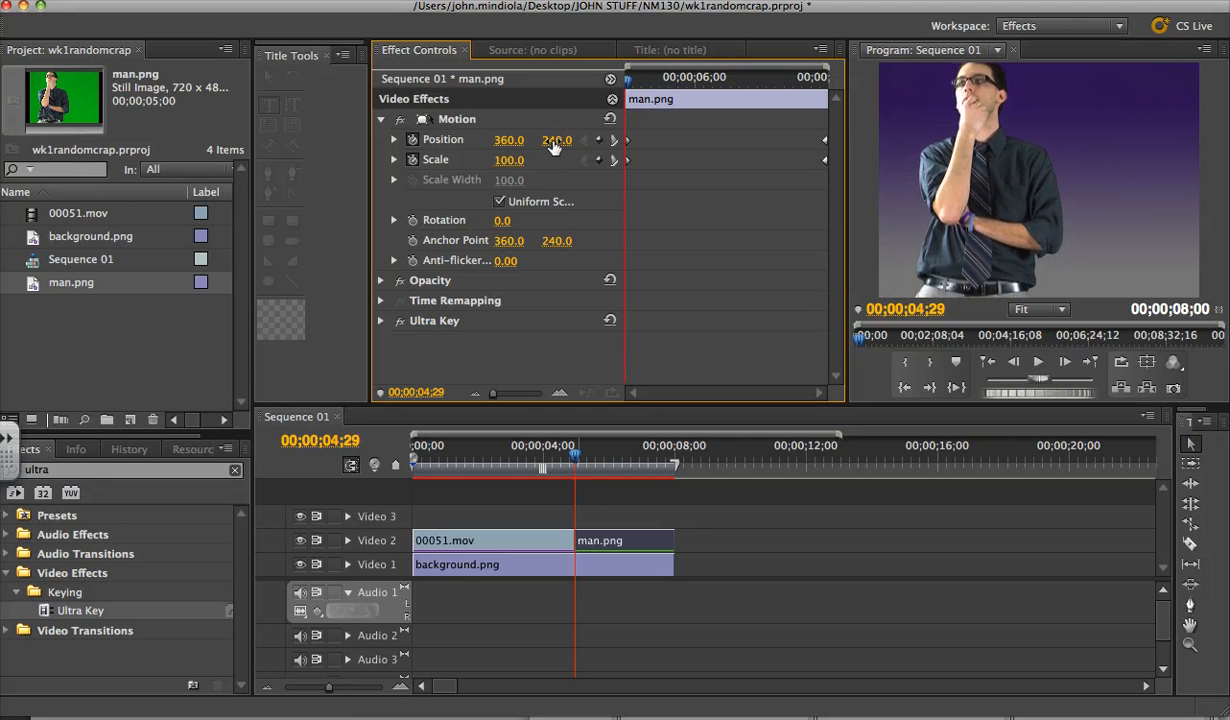
mouse_move(554, 465)
left_mouse_down()
mouse_move(541, 466)
mouse_move(675, 477)
mouse_move(570, 478)
left_mouse_up()
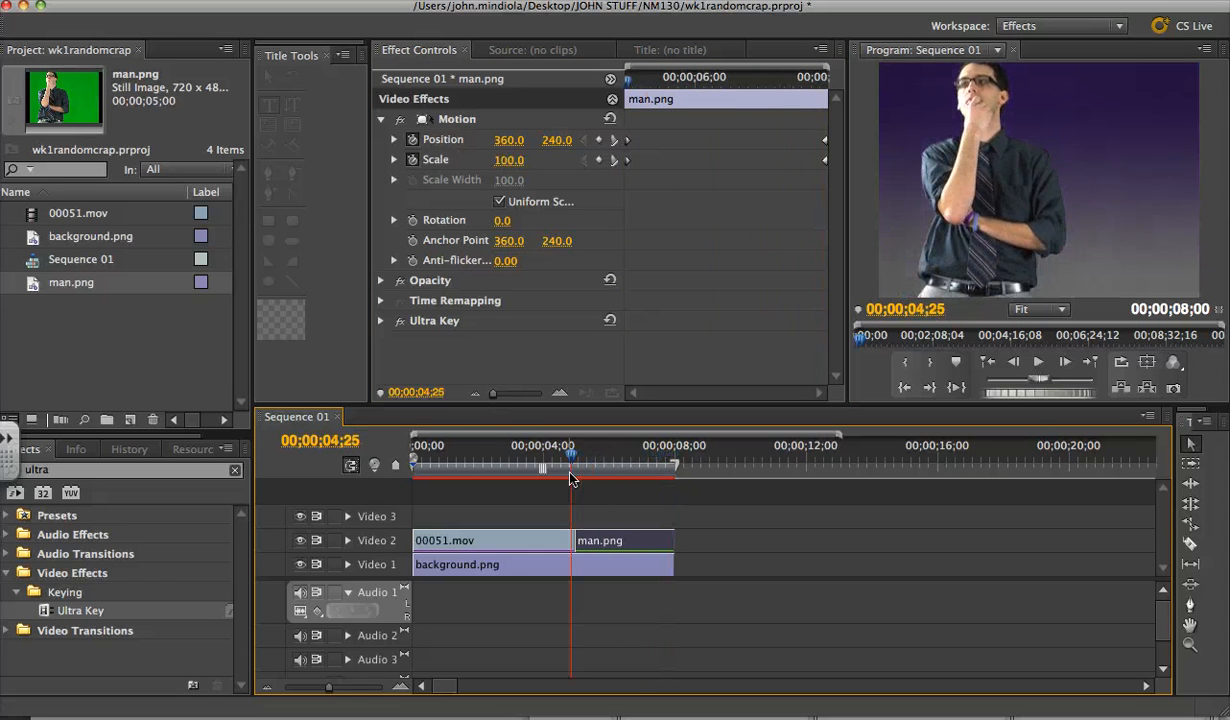
Rename the Video 3 track as text and the Video 2 track as footage
right_click(381, 521)
left_click(412, 534)
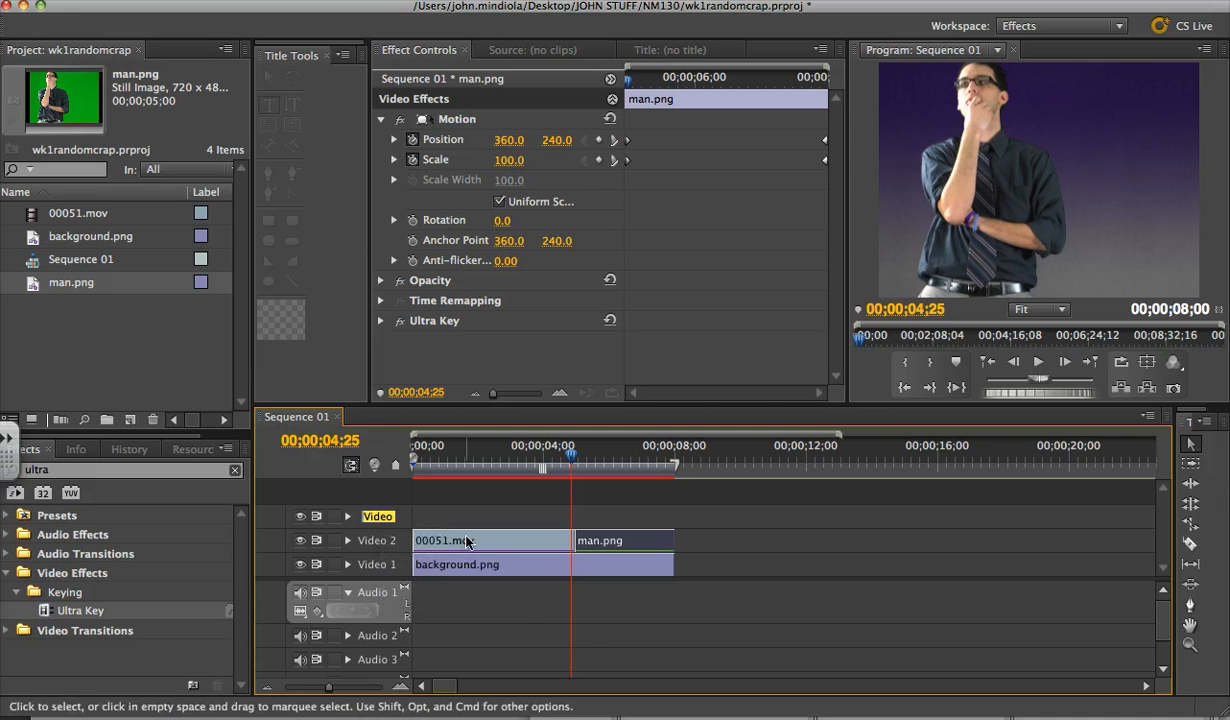
type("tet")
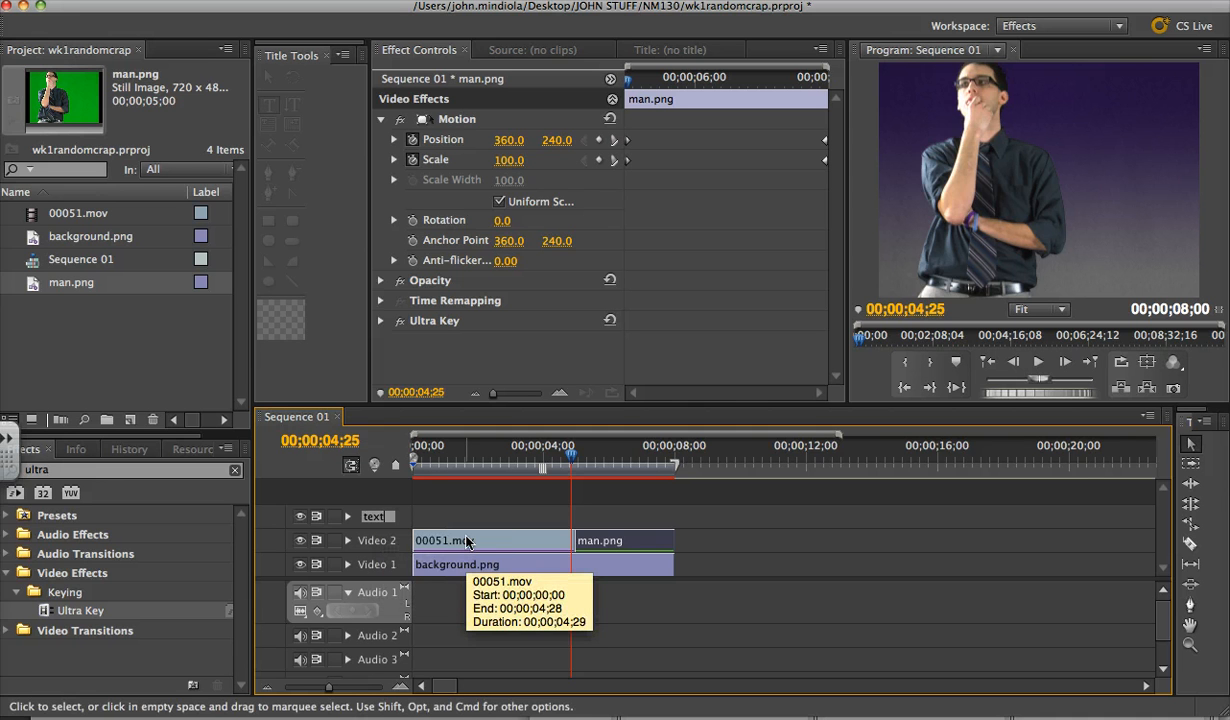
key("Return")
right_click(379, 546)
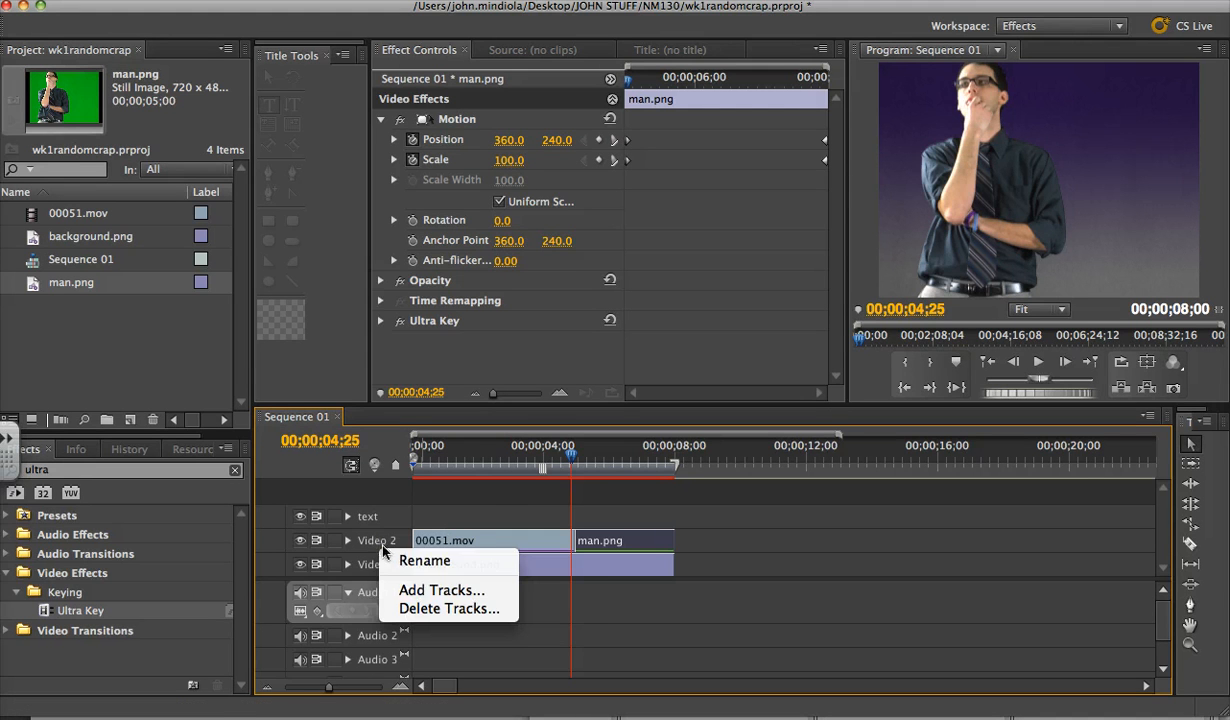
left_click(420, 561)
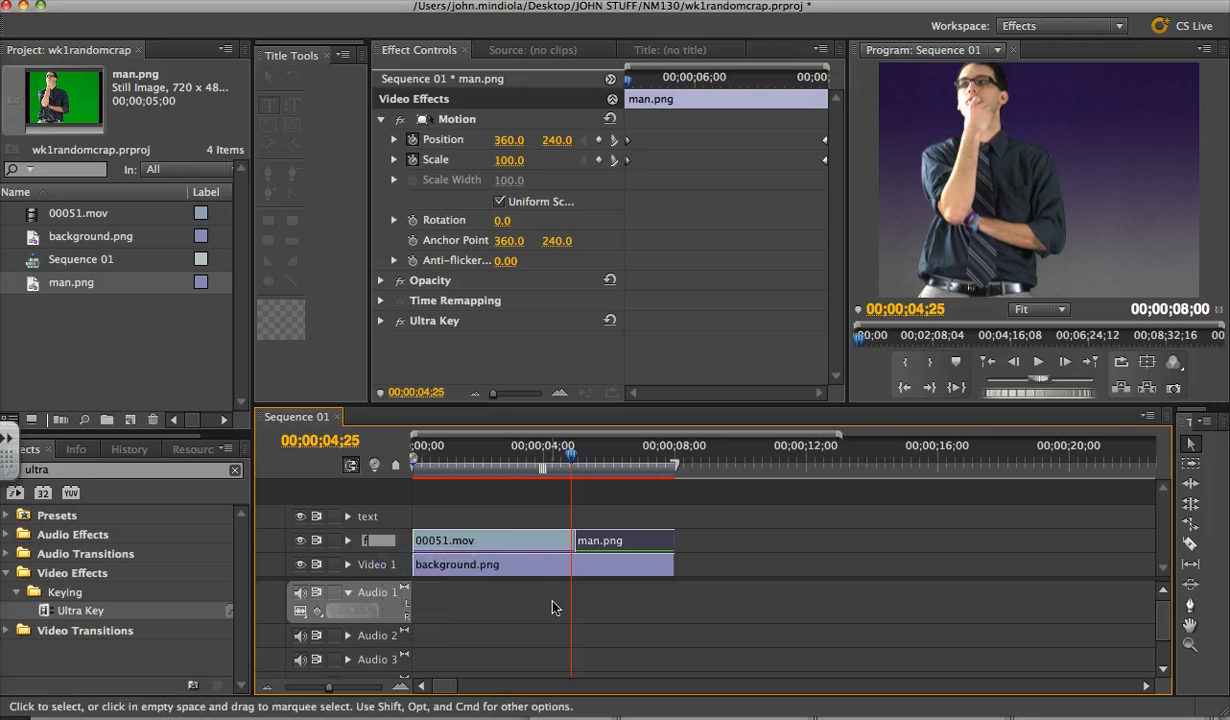
type("footage")
key("Return")
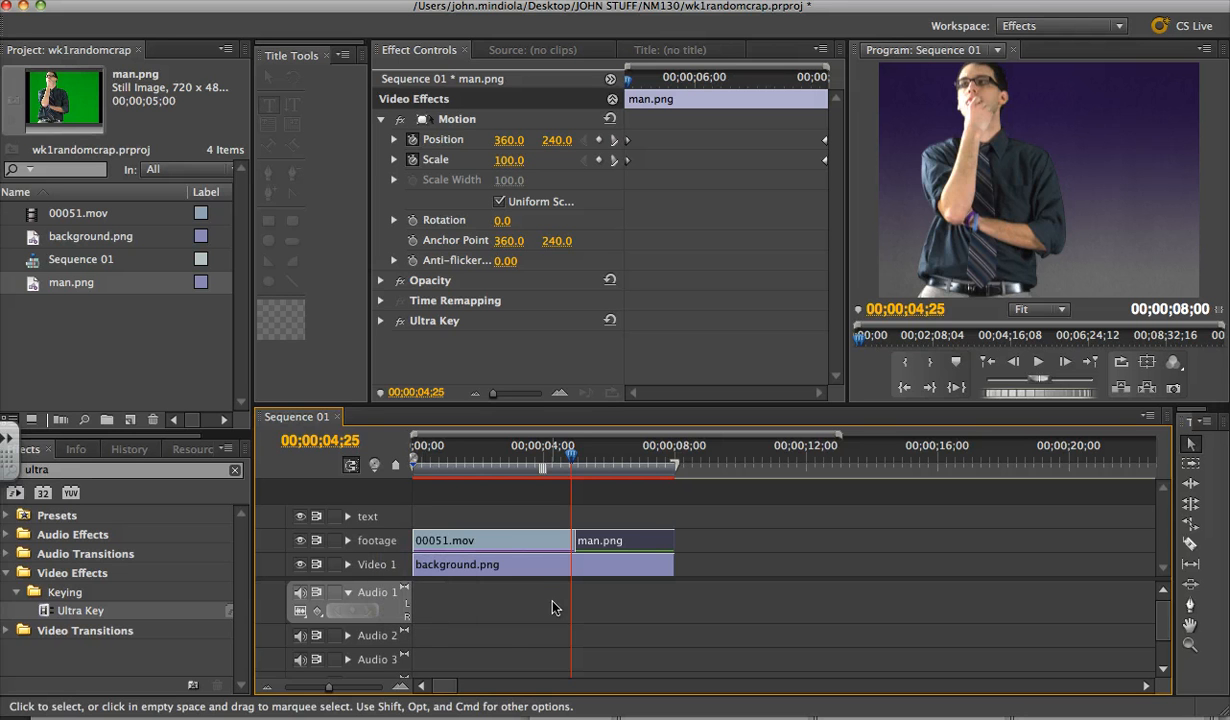
Rename the Video 1 track as bkgd
right_click(374, 566)
left_click(418, 588)
type("b")
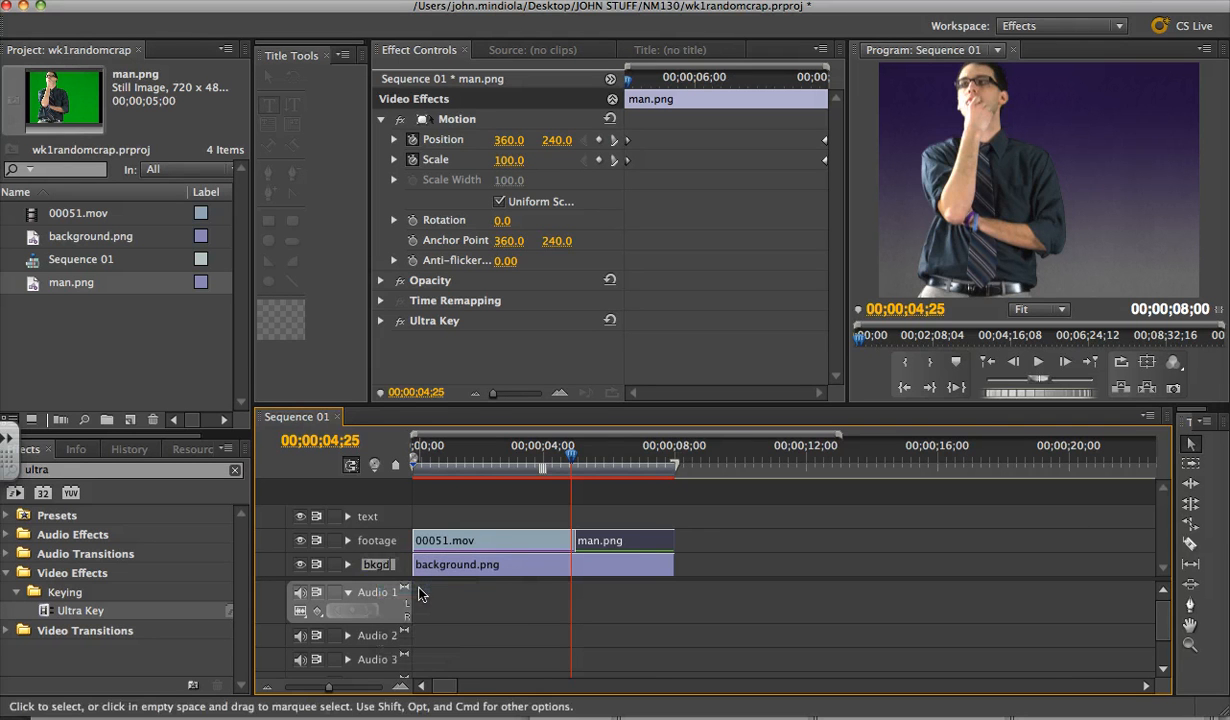
type("kgd")
key("Return")
Create a new 720 x 480 title named mr man
left_click(172, 319)
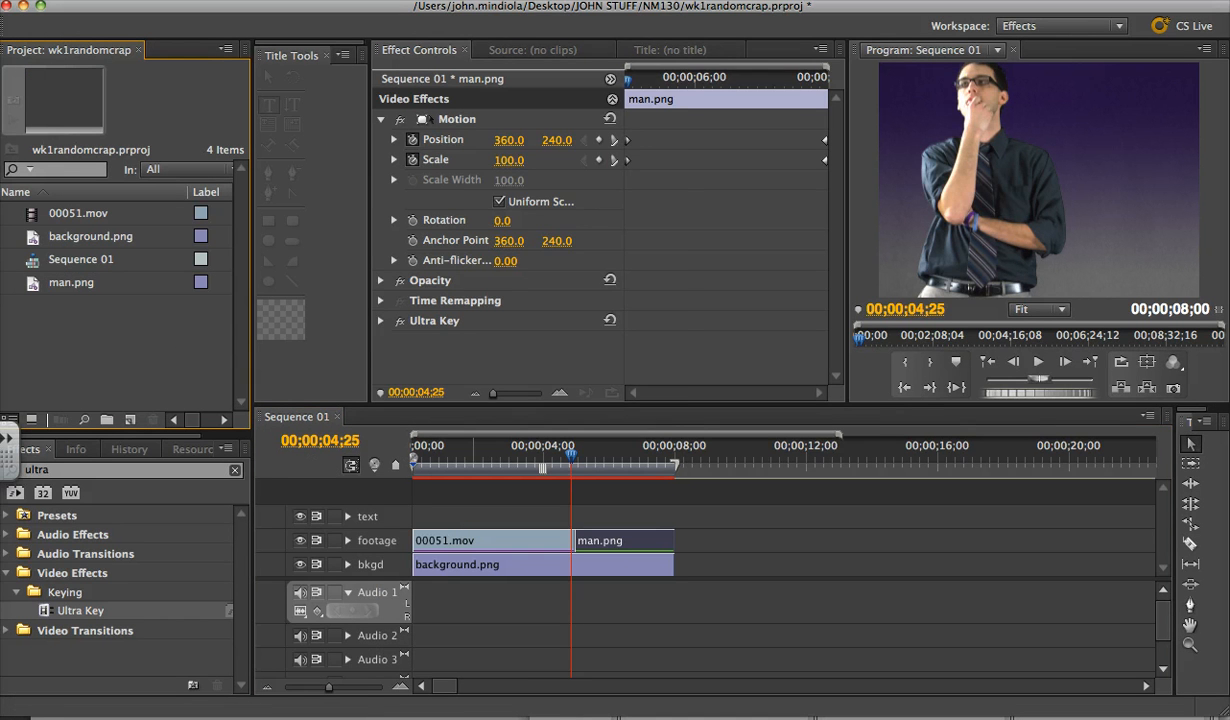
left_click(494, 0)
mouse_move(514, 10)
left_click(727, 16)
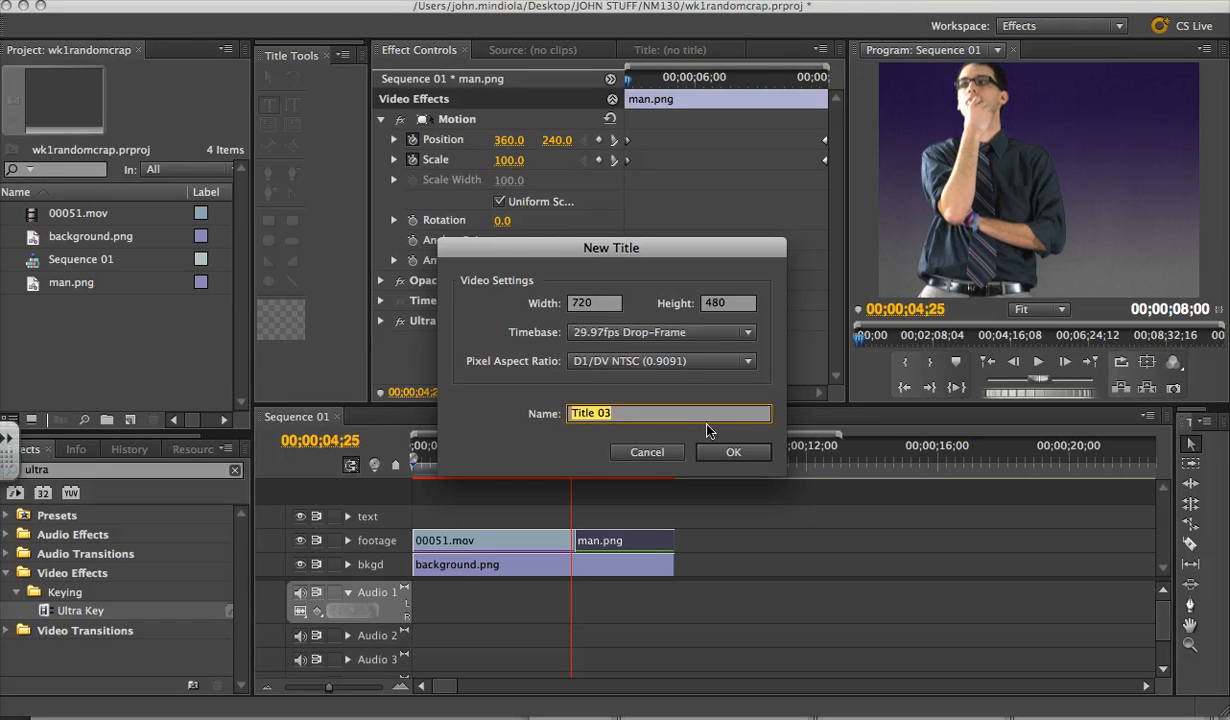
type("text")
key("Return")
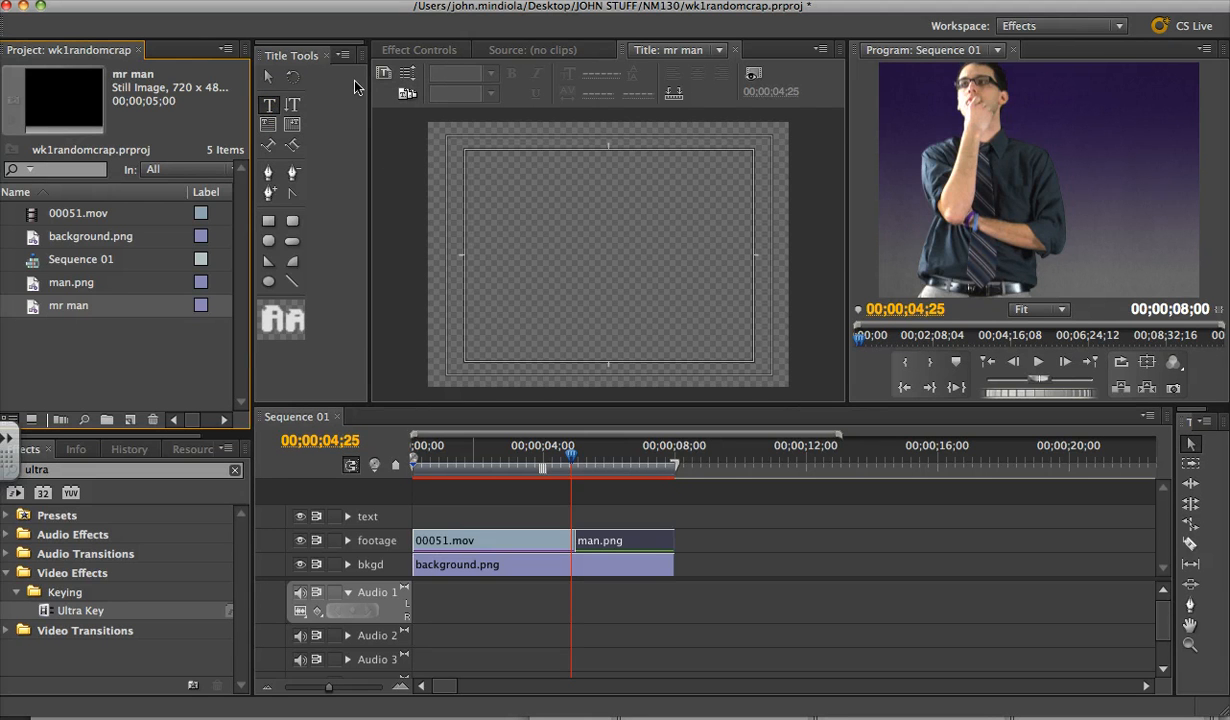
Place the mr man title on the text track directly above man.png and trim it to end with that clip
left_click_drag(153, 341, 592, 527)
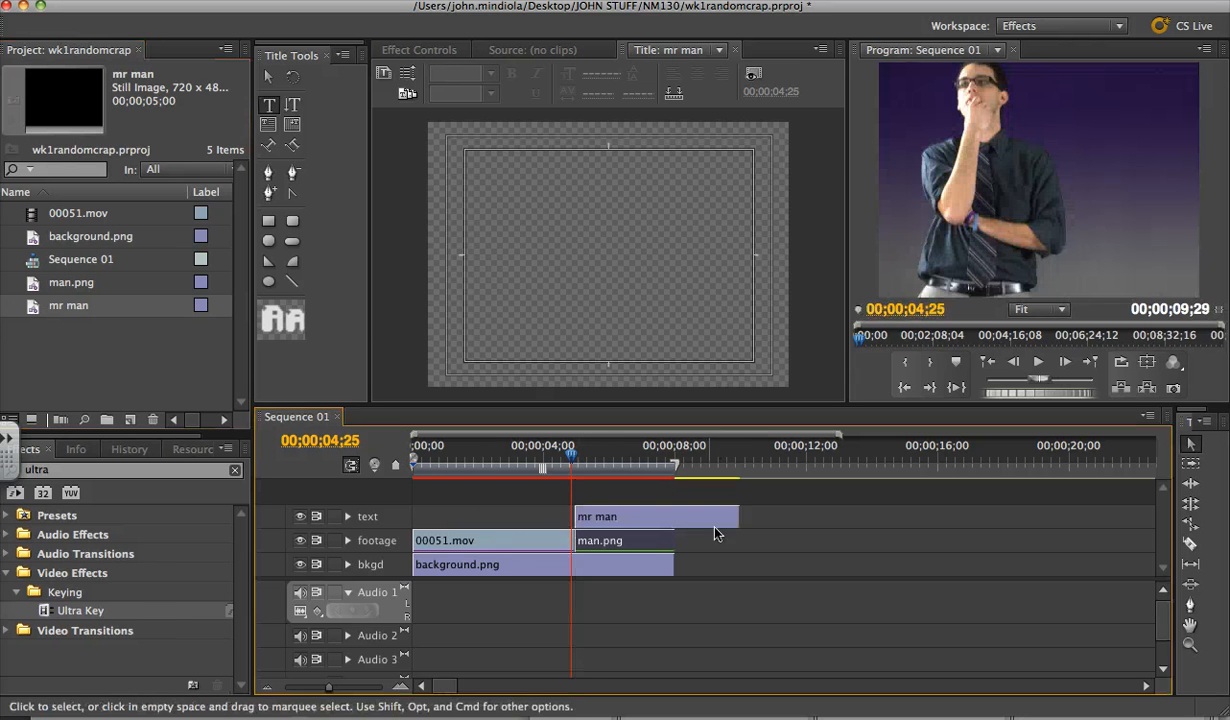
left_click_drag(739, 517, 675, 516)
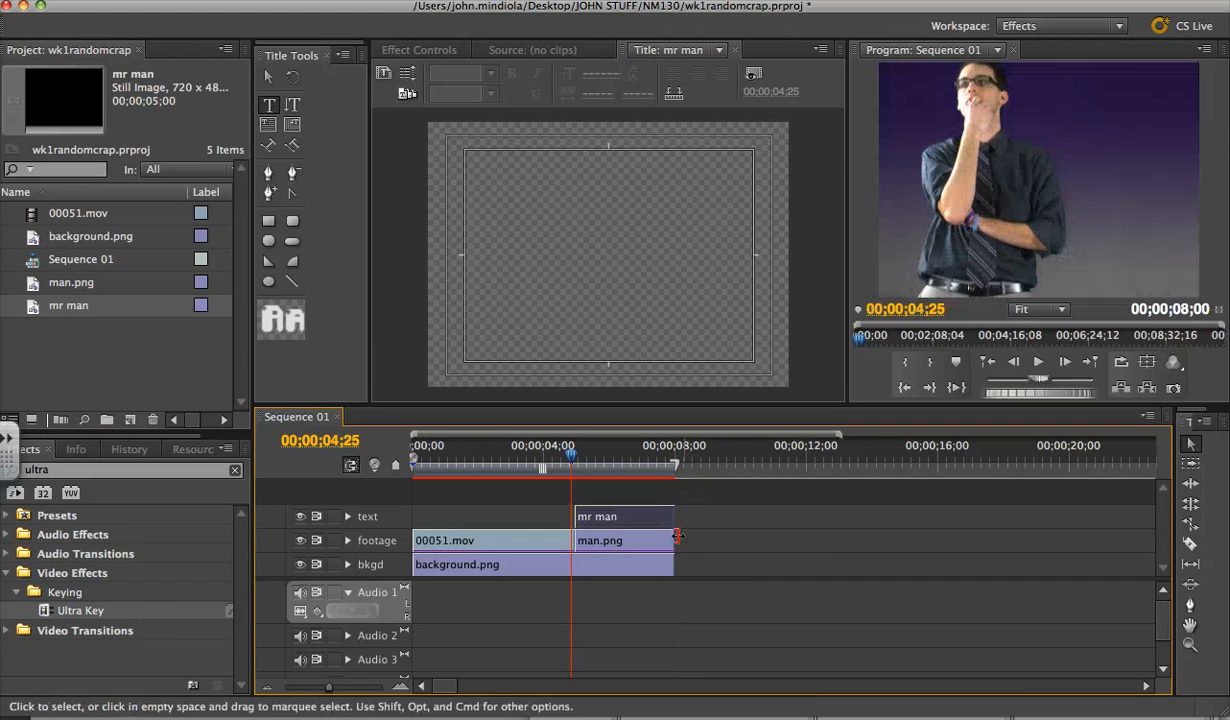
With the playhead at 00;00;05;03 over the title clip, add the text "mr. man" to the title and set its font to Bebas Neue
left_click_drag(576, 466, 585, 460)
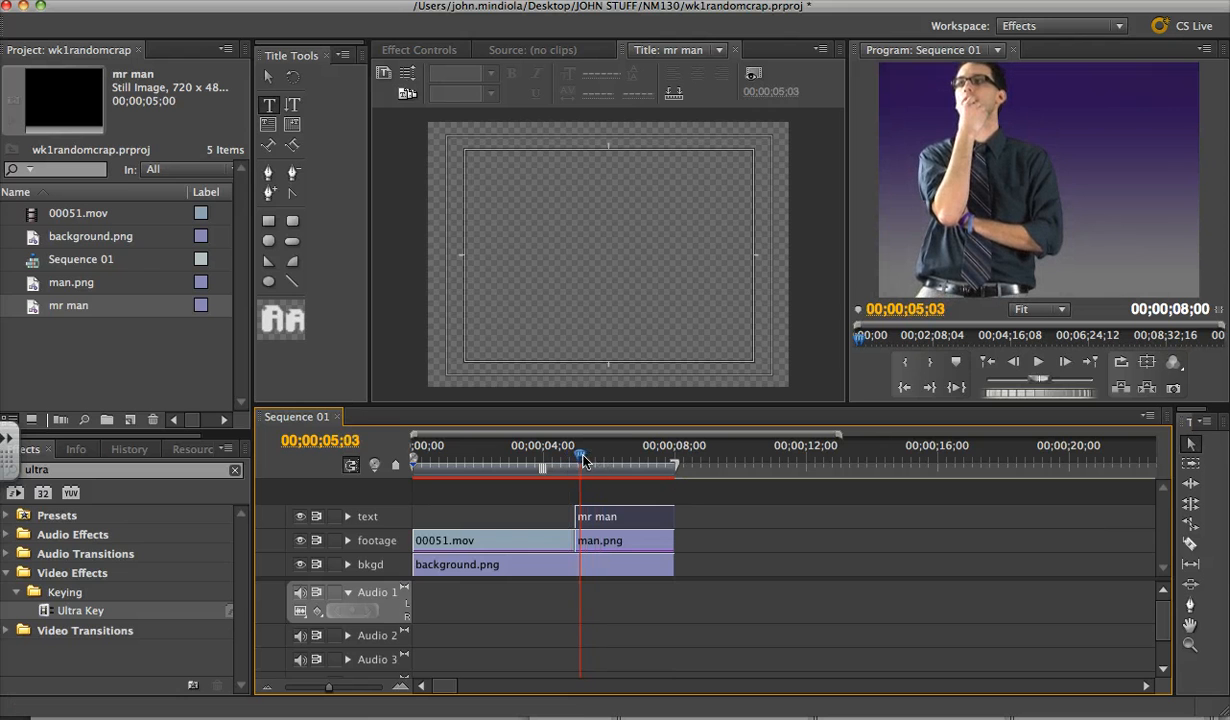
left_click(562, 214)
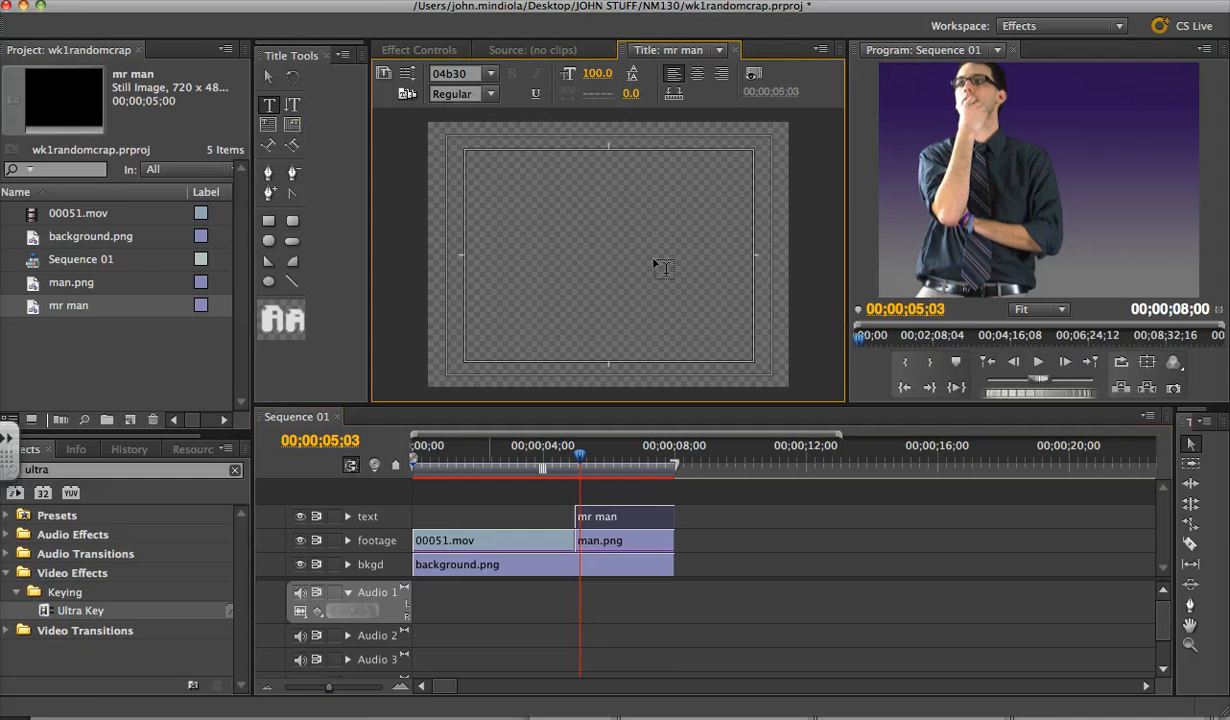
type("mr")
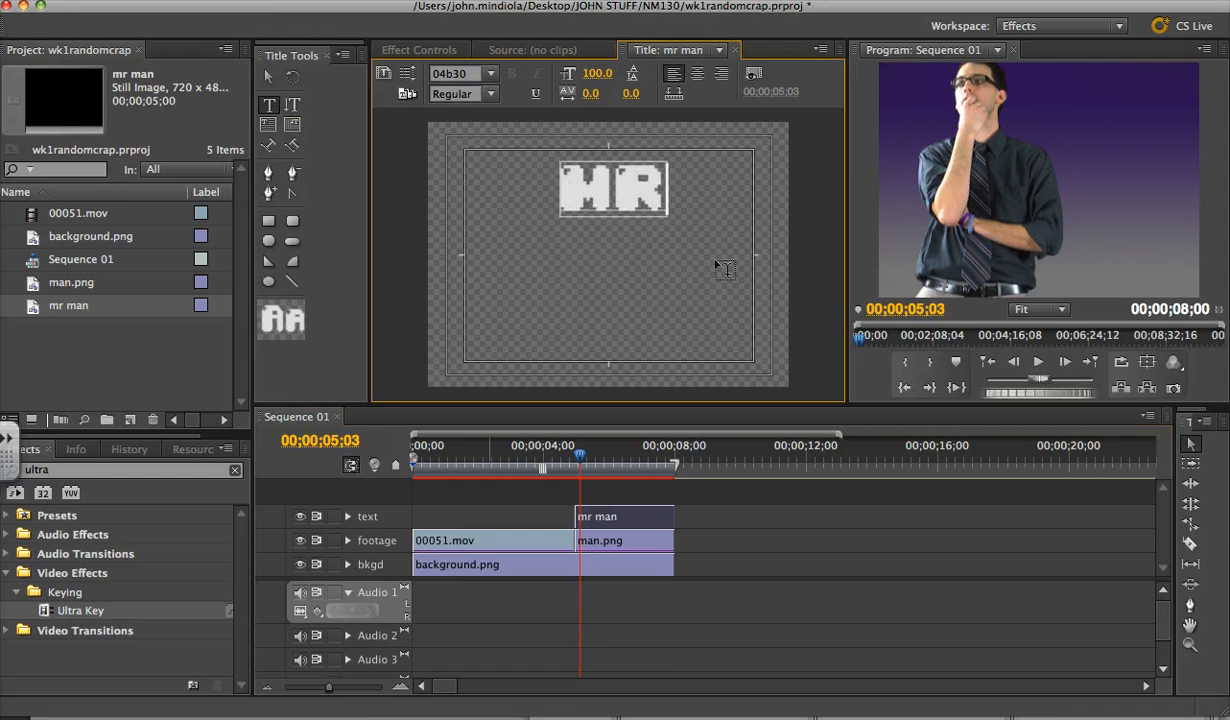
type(". ma")
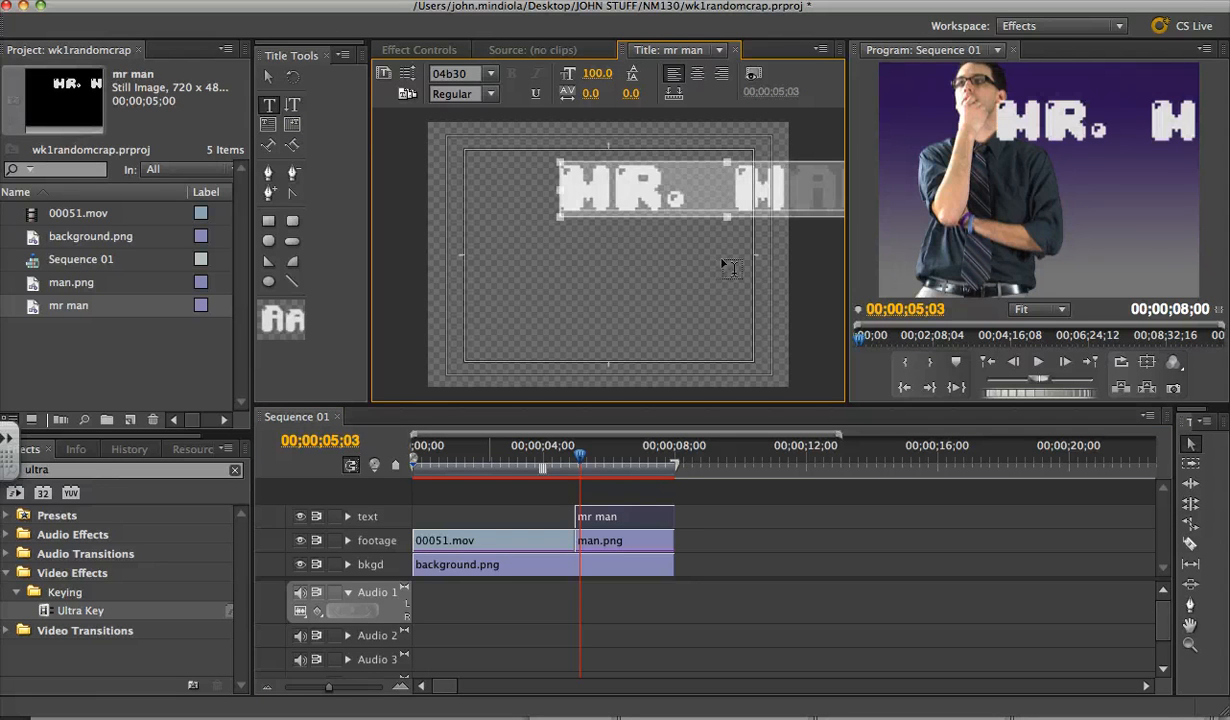
left_click(441, 73)
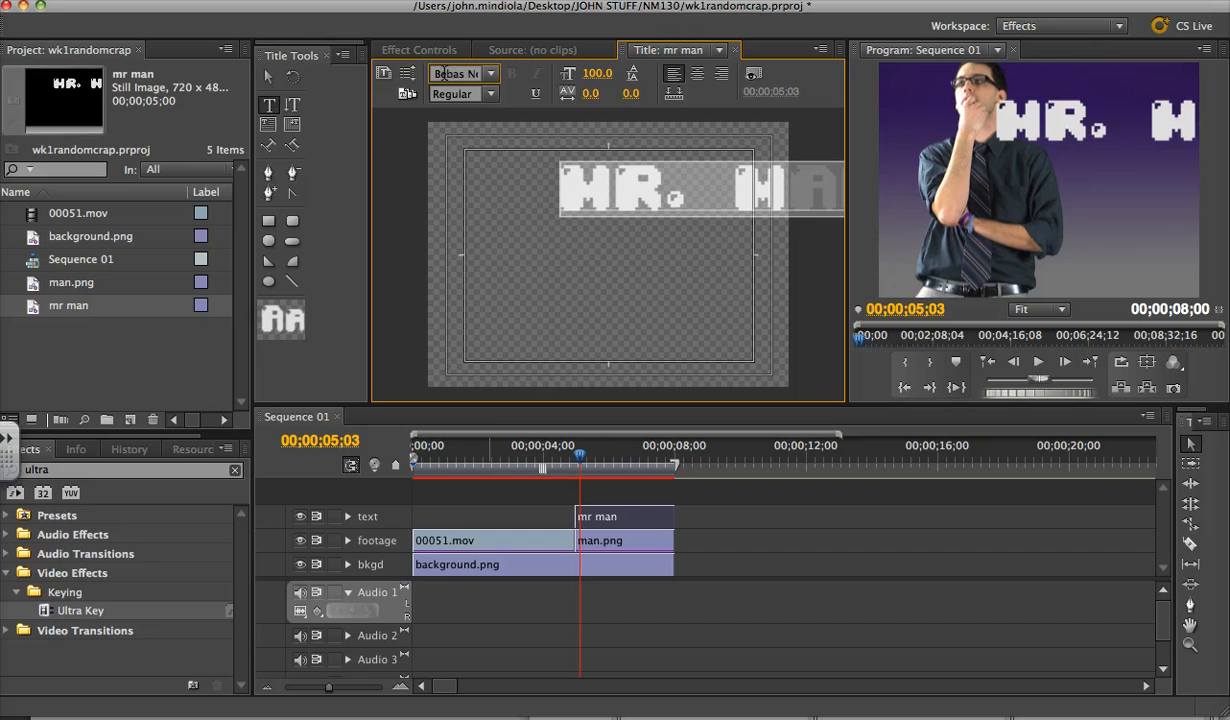
key("Return")
key("super+s")
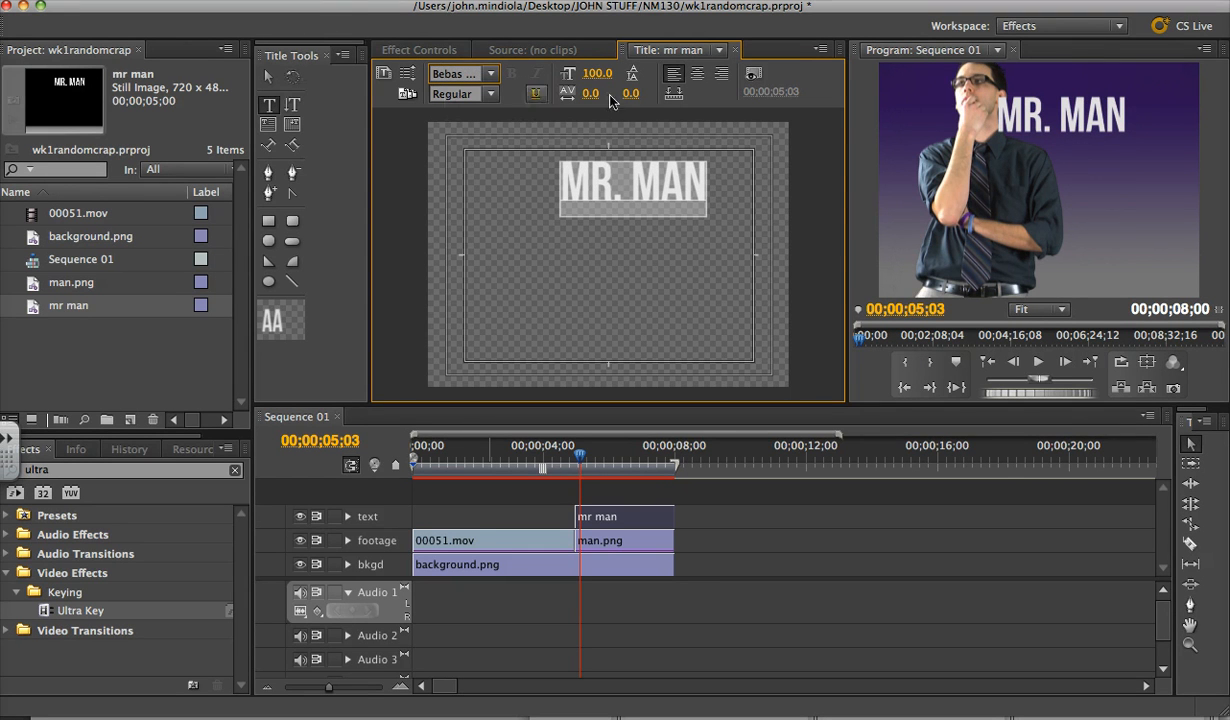
Right-align the title text and move it into the upper-right corner of the title-safe area, beside the man
left_click(727, 77)
left_click(269, 77)
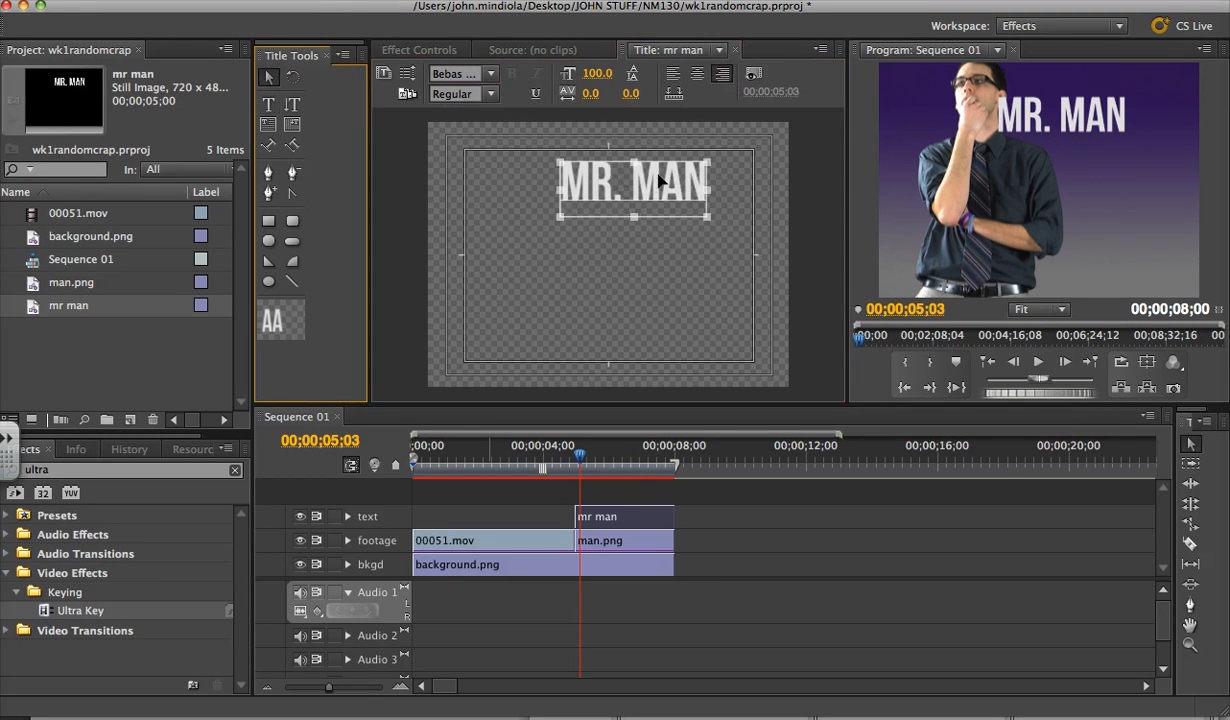
left_click_drag(660, 175, 700, 177)
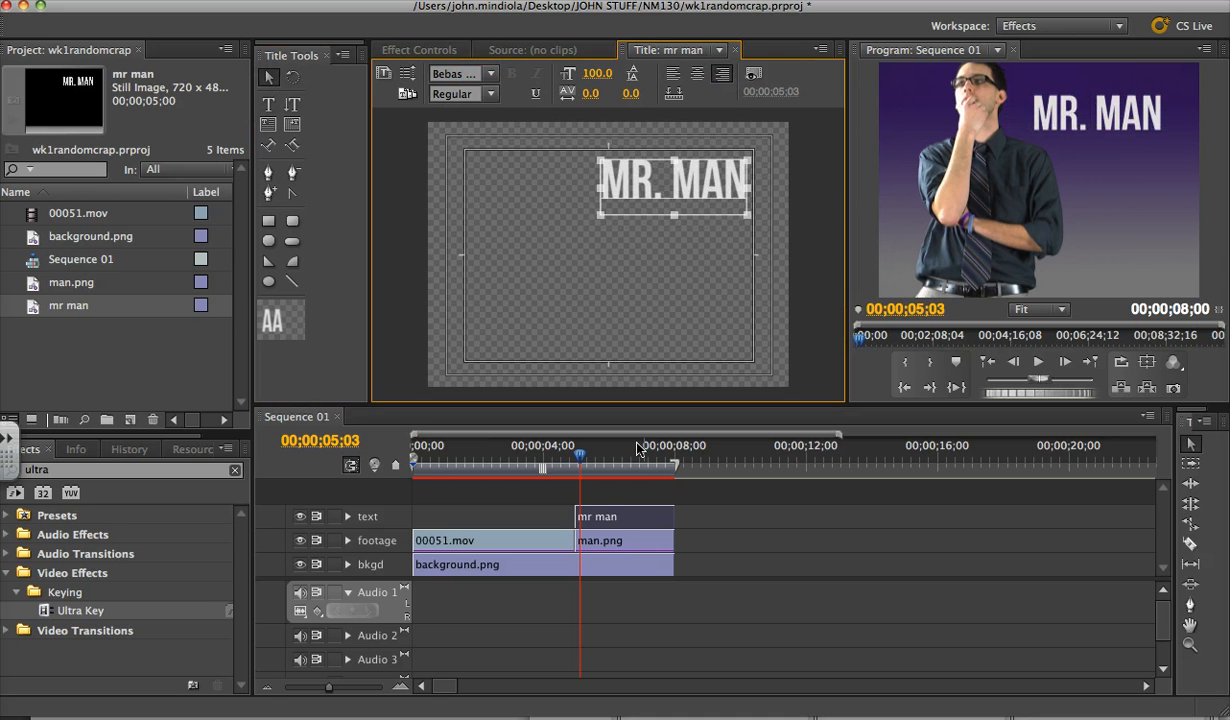
left_click_drag(736, 182, 738, 177)
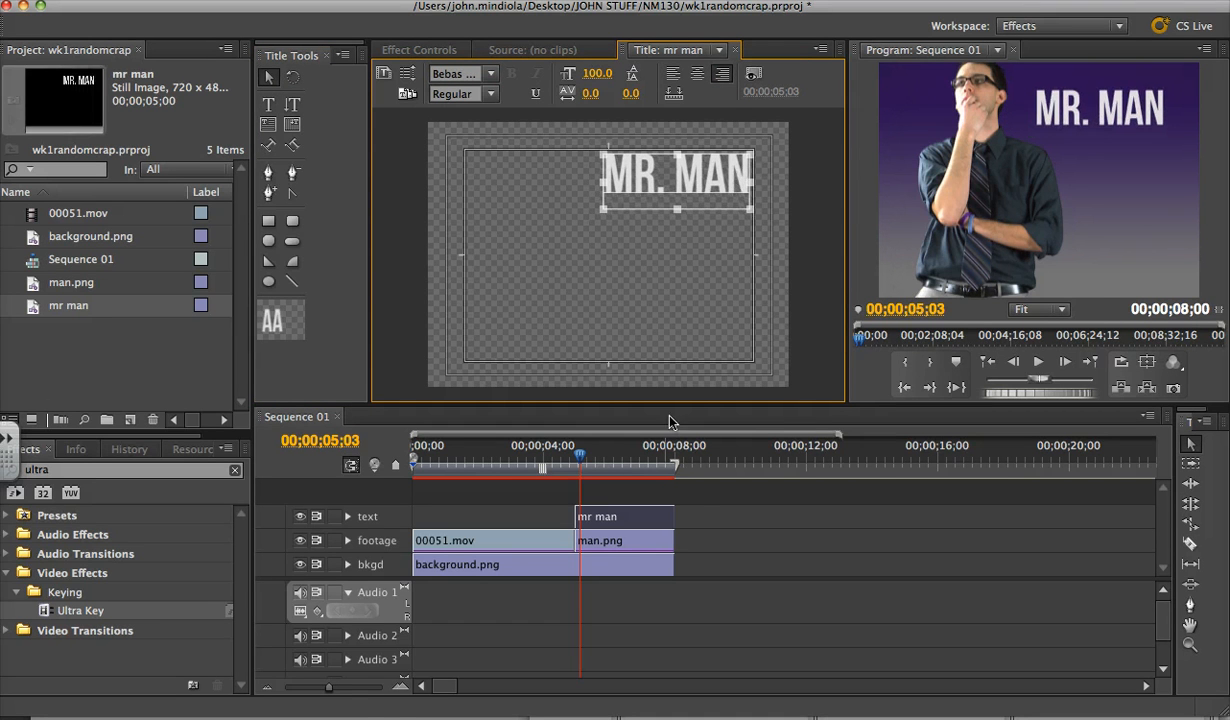
Render the sequence preview and play it from the beginning, returning the playhead to 00;00;00;00
left_click_drag(578, 463, 382, 436)
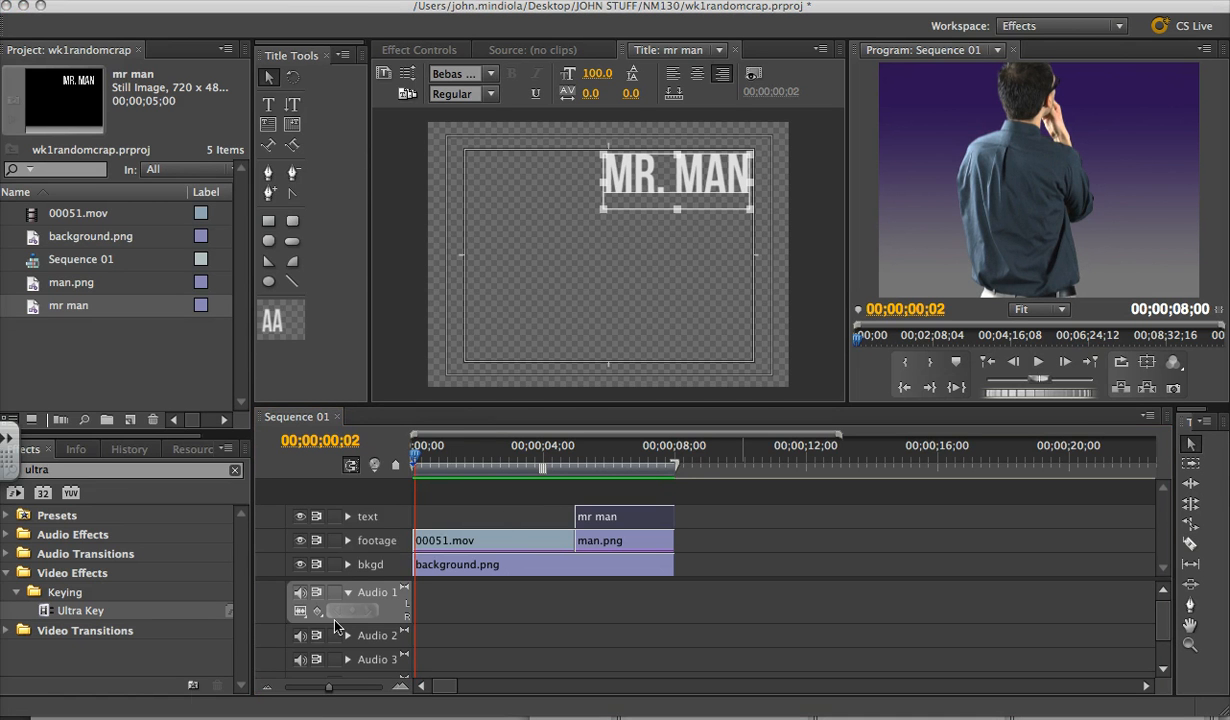
left_click(553, 608)
left_click_drag(415, 454, 408, 454)
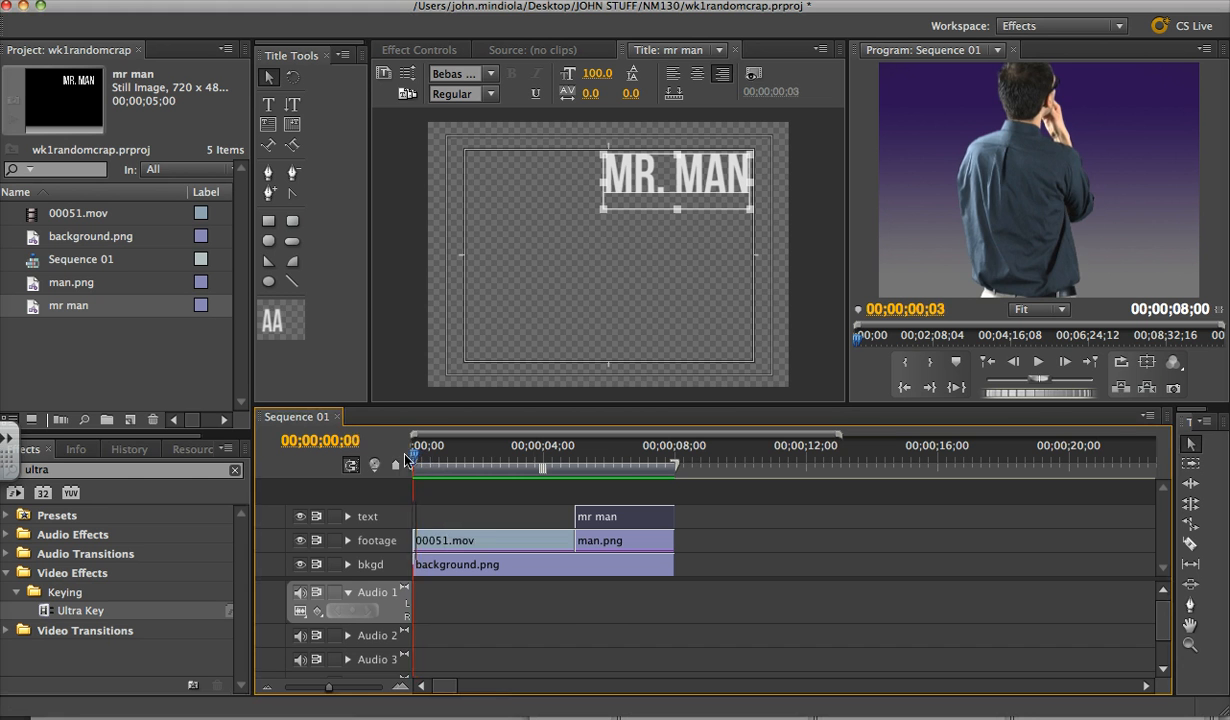
key("space")
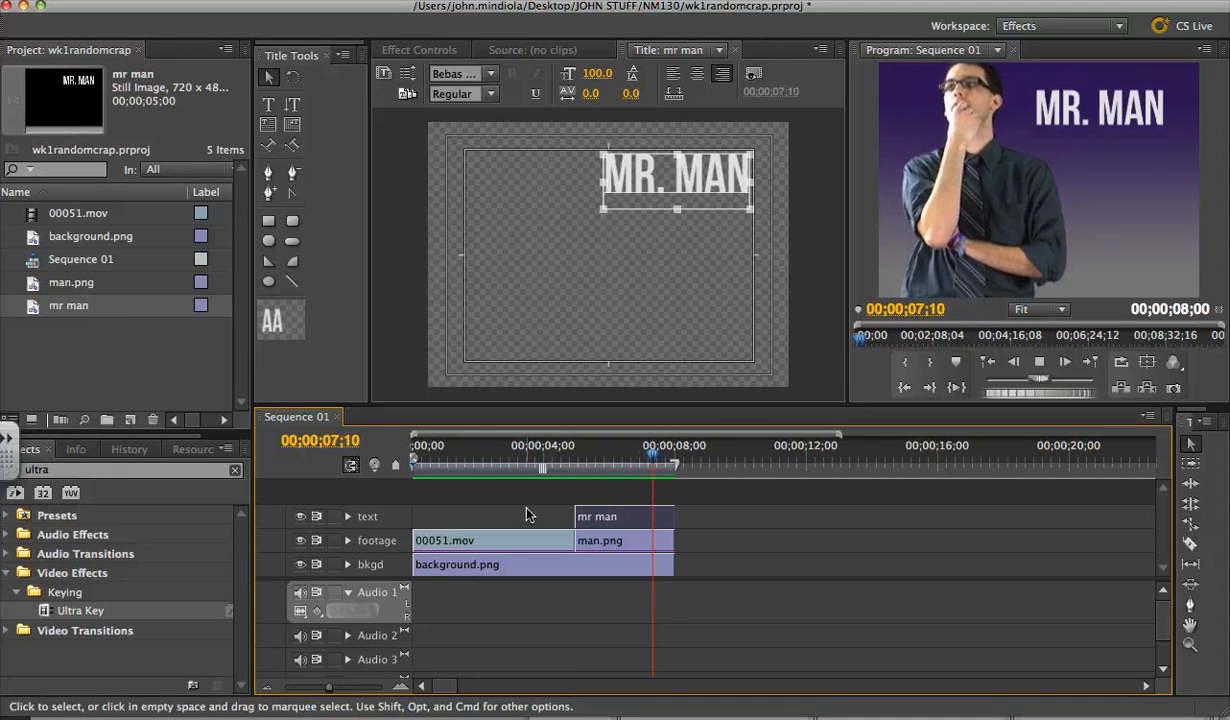
left_click_drag(674, 456, 414, 457)
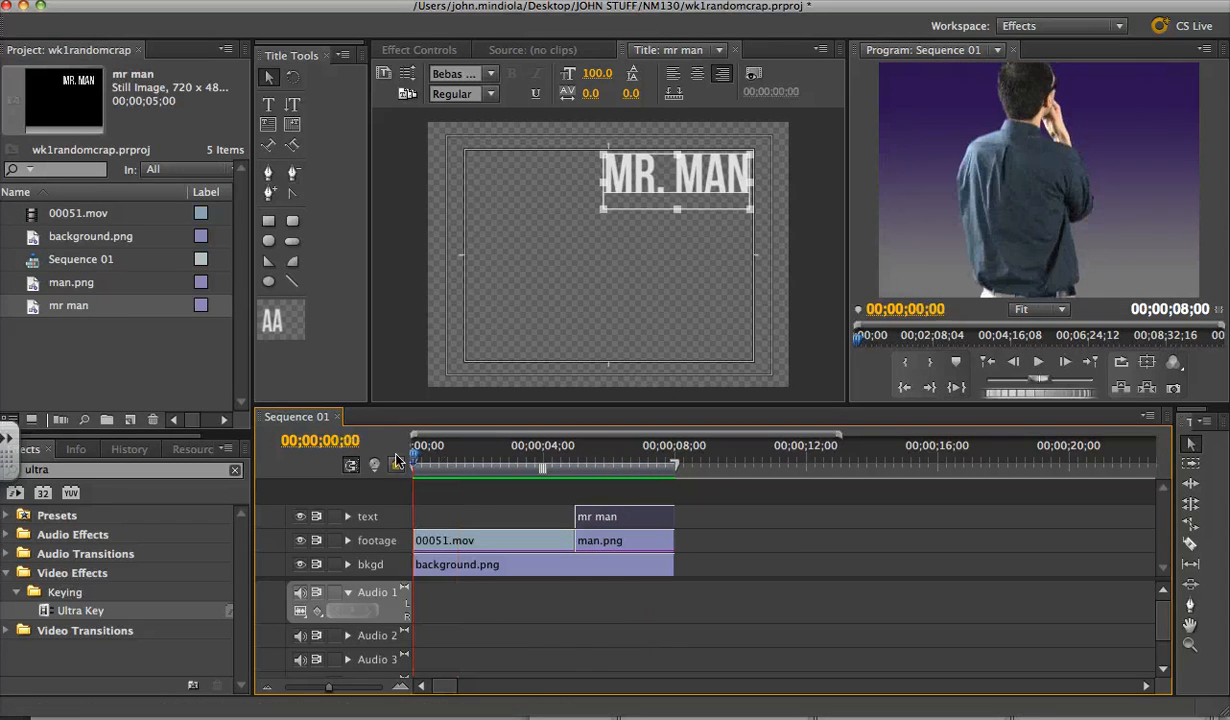
Rename Sequence 01 as intro in the project and leave the playhead at the start of the sequence
left_click(176, 364)
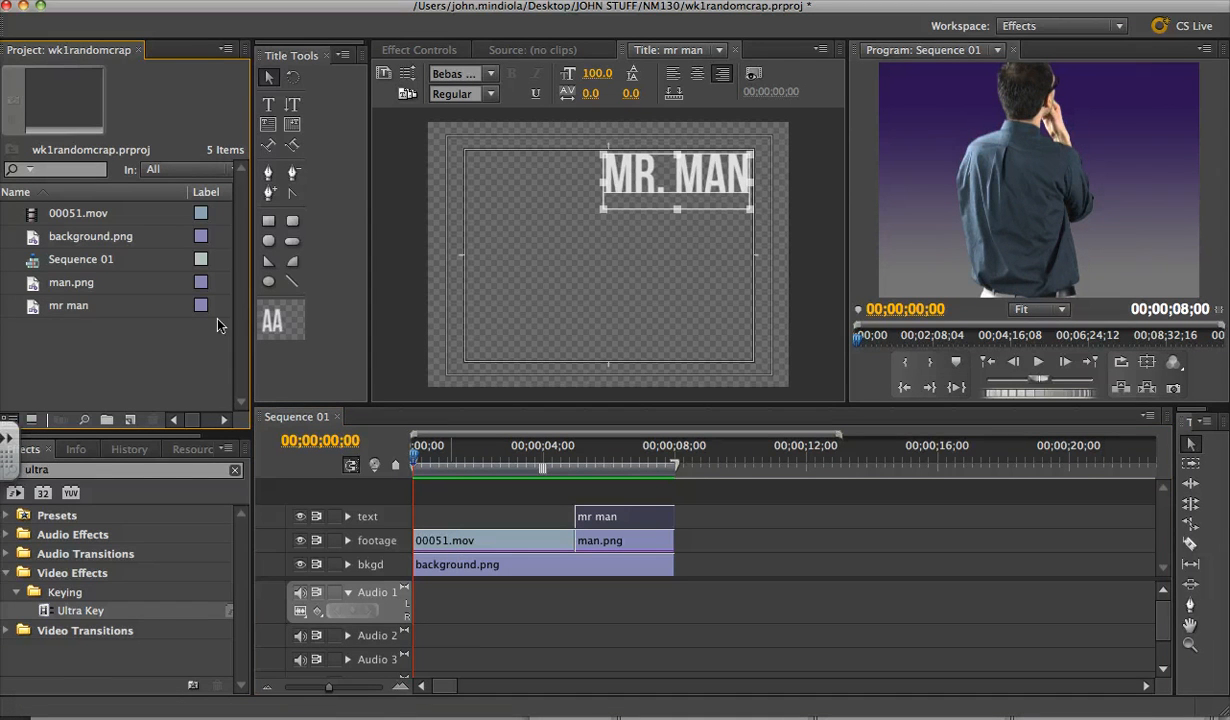
left_click(84, 259)
left_click(84, 259)
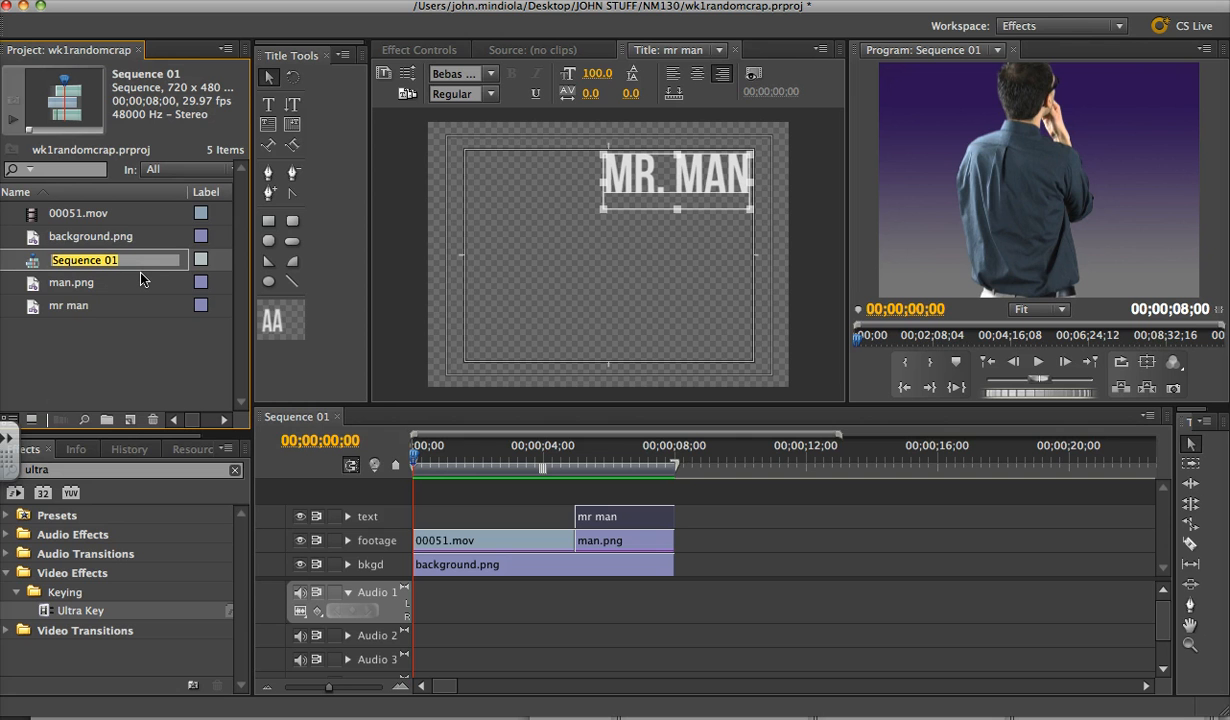
key("BackSpace")
type("intro")
key("Tab")
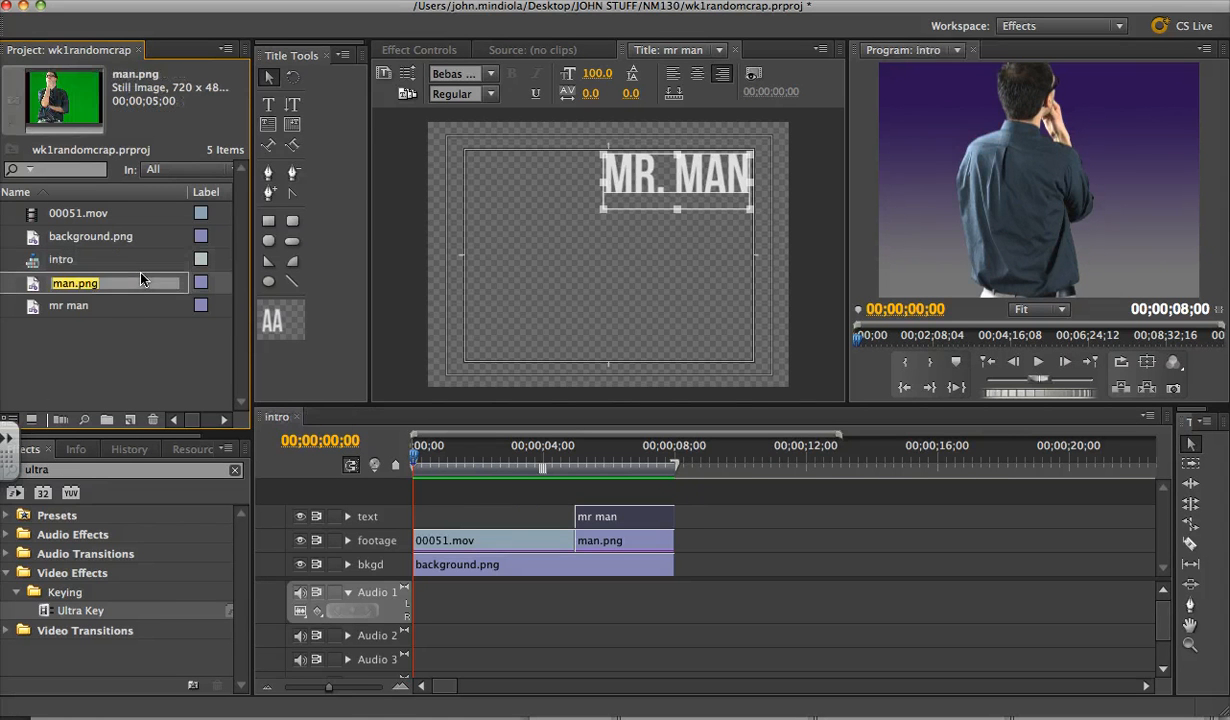
left_click(153, 355)
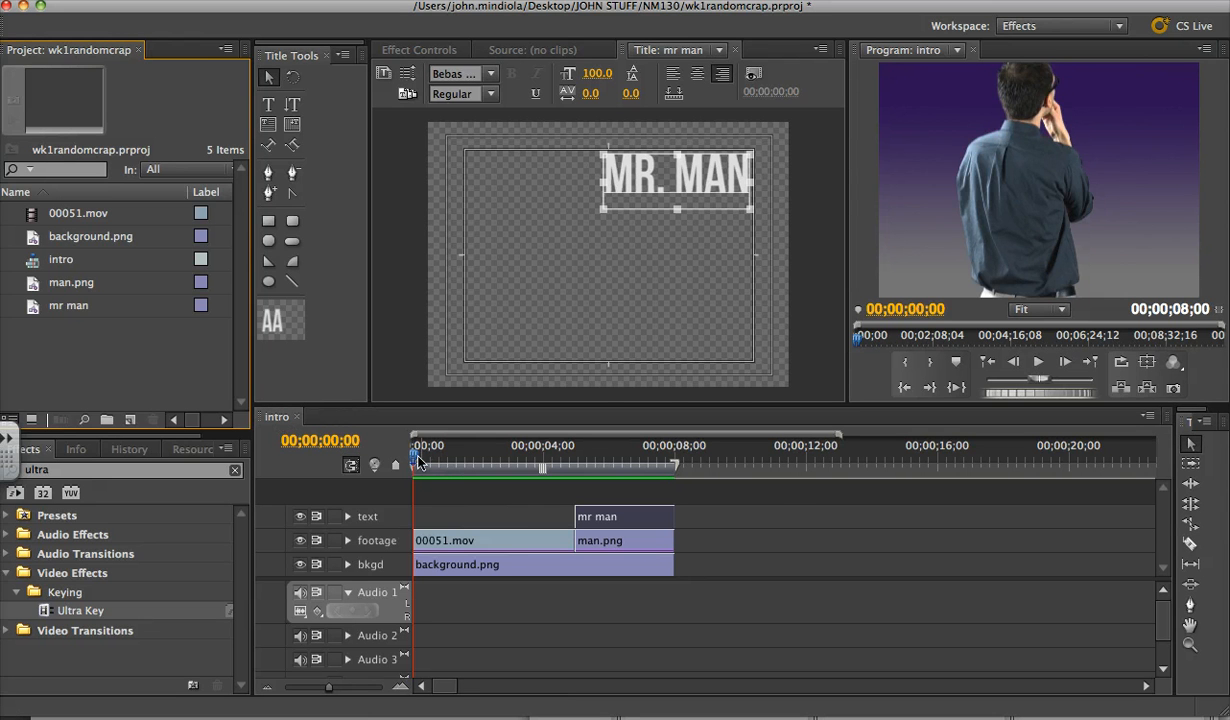
mouse_move(414, 458)
left_mouse_down()
mouse_move(663, 463)
mouse_move(405, 463)
left_mouse_up()
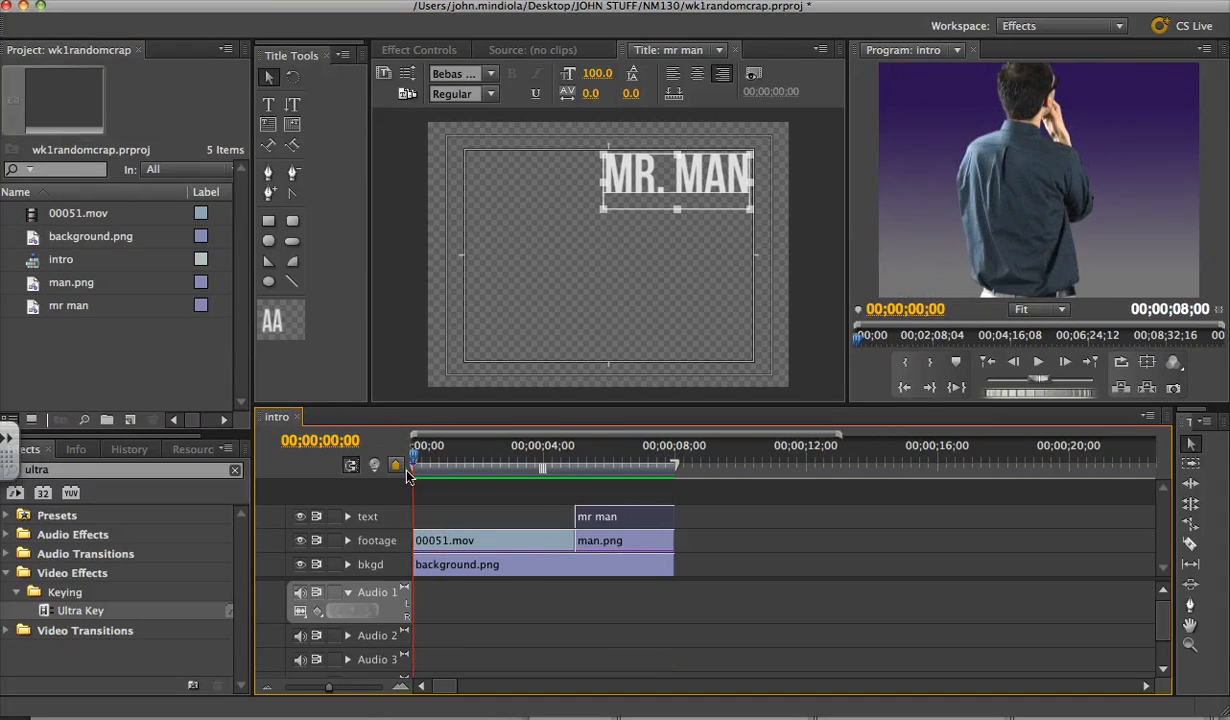